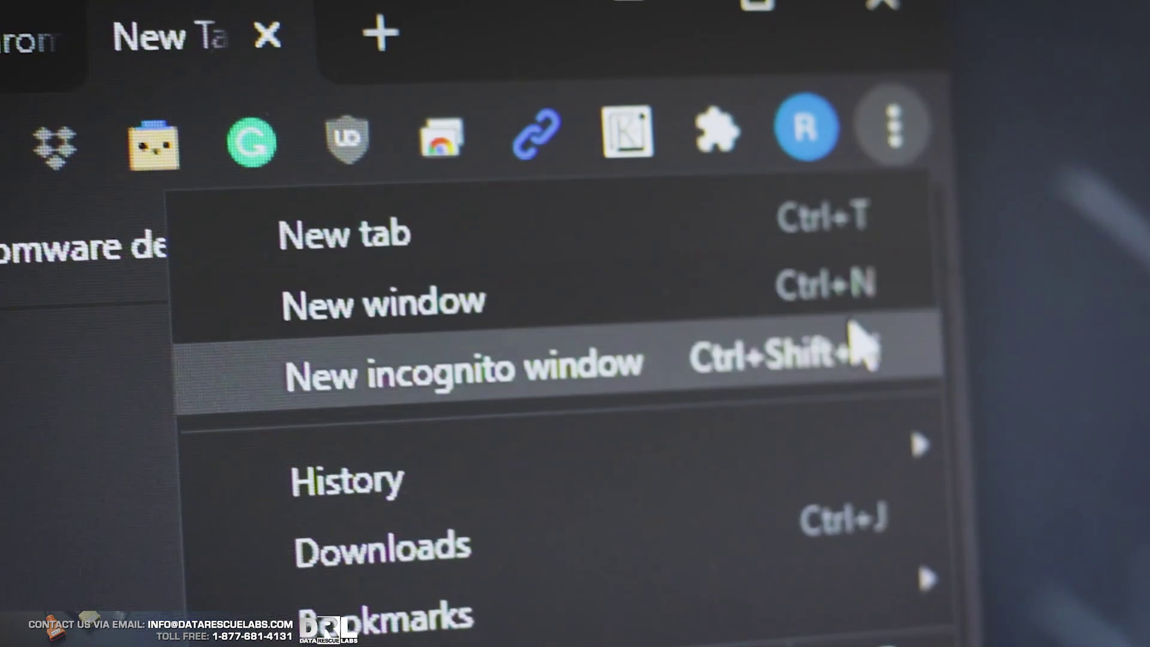
Open a Chrome incognito window and enter someweirdpr0nsite.com in its address bar
left_click(854, 340)
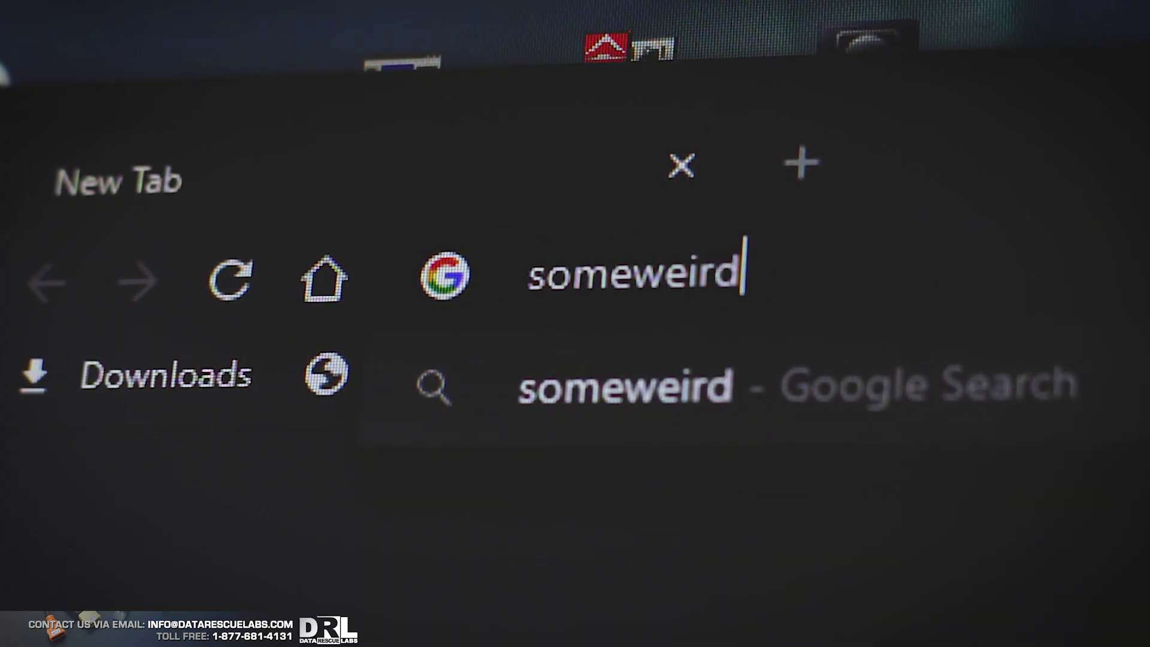
type("pr0")
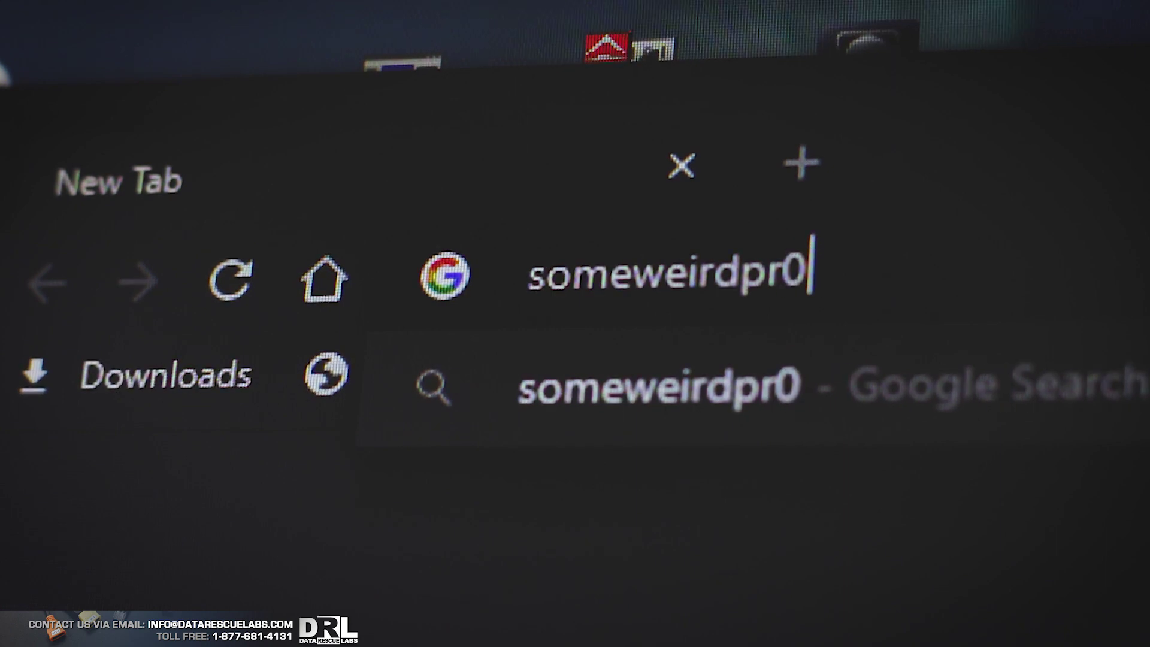
type("nsite")
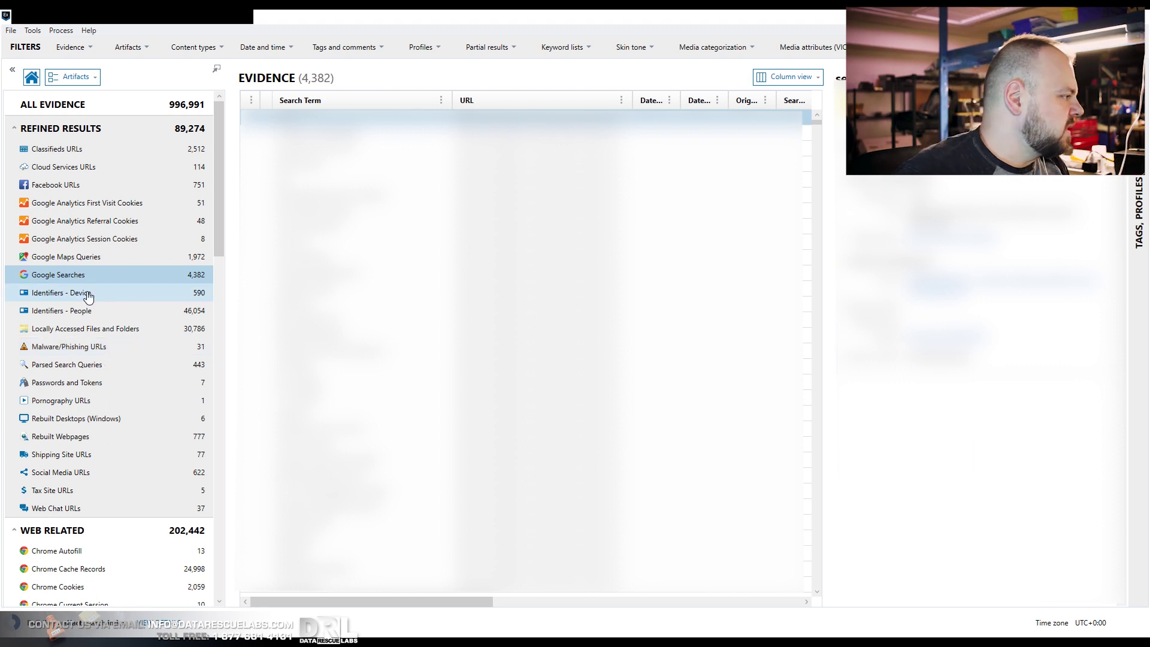
Scroll the Artifacts panel to Rebuilt Webpages under Refined Results, showing its 777 items
scroll(99, 331, "down", 3)
scroll(100, 335, "down", 3)
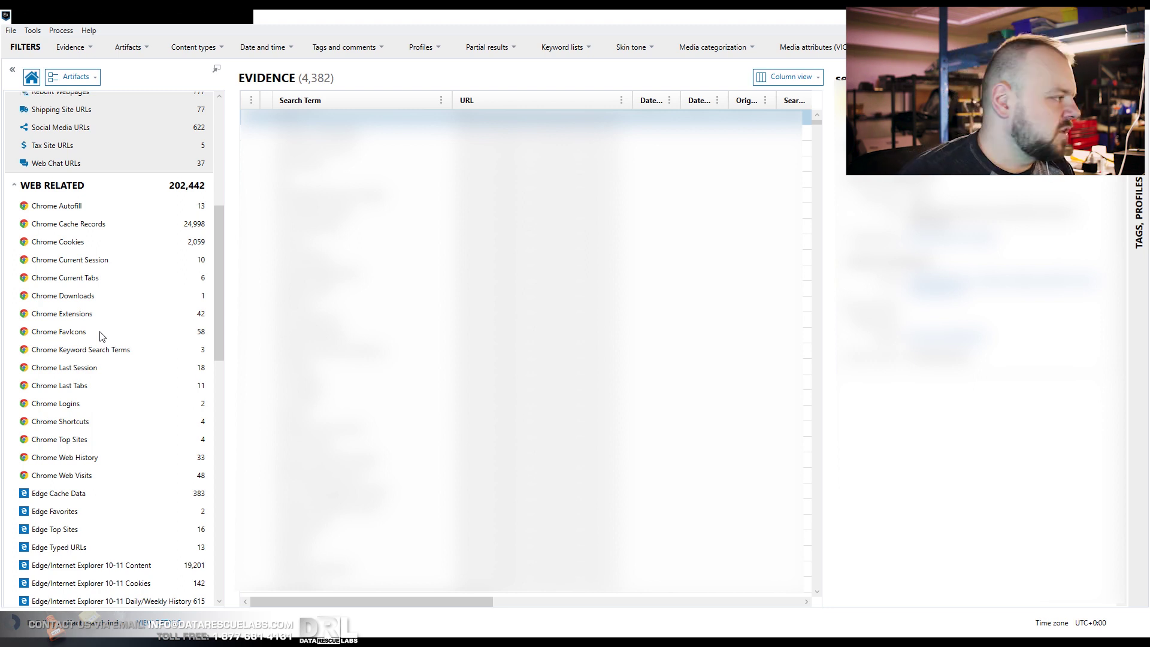
scroll(90, 311, "down", 1)
scroll(81, 338, "up", 2)
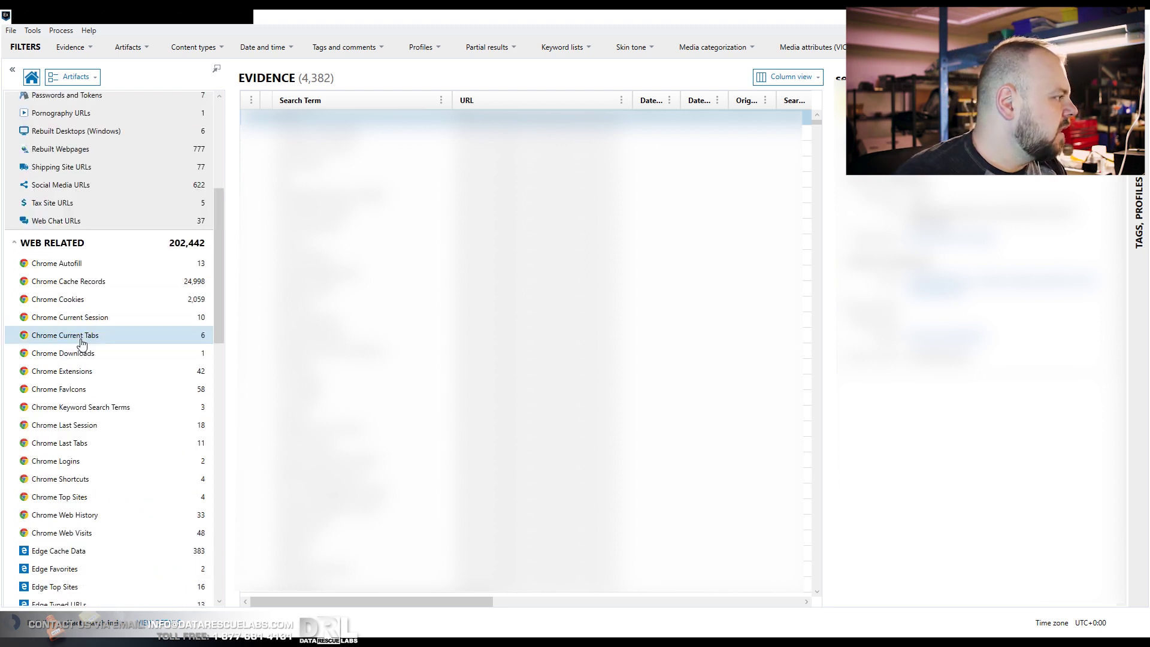
scroll(82, 343, "up", 5)
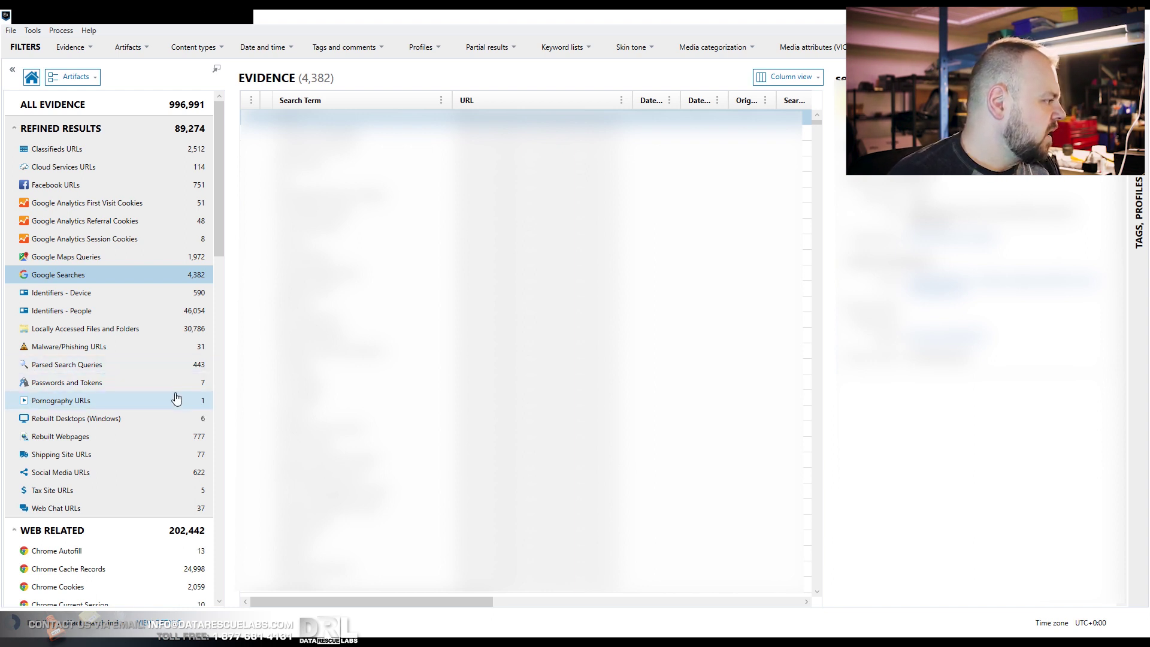
scroll(119, 450, "down", 1)
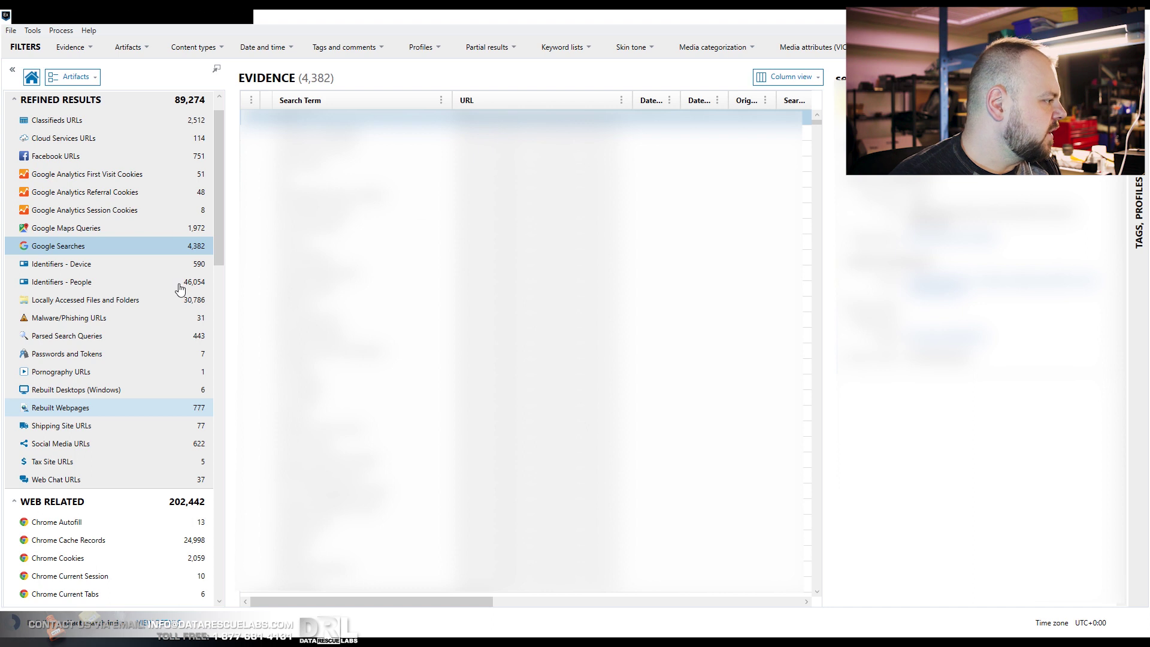
scroll(114, 351, "down", 1)
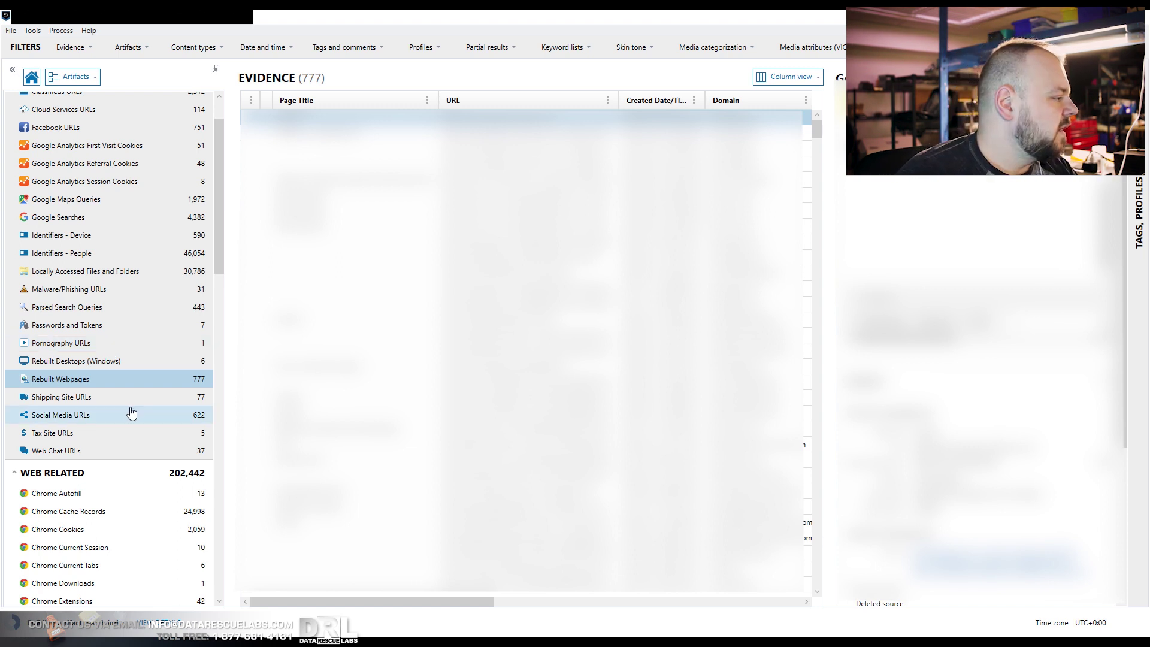
scroll(131, 407, "down", 3)
scroll(96, 321, "down", 2)
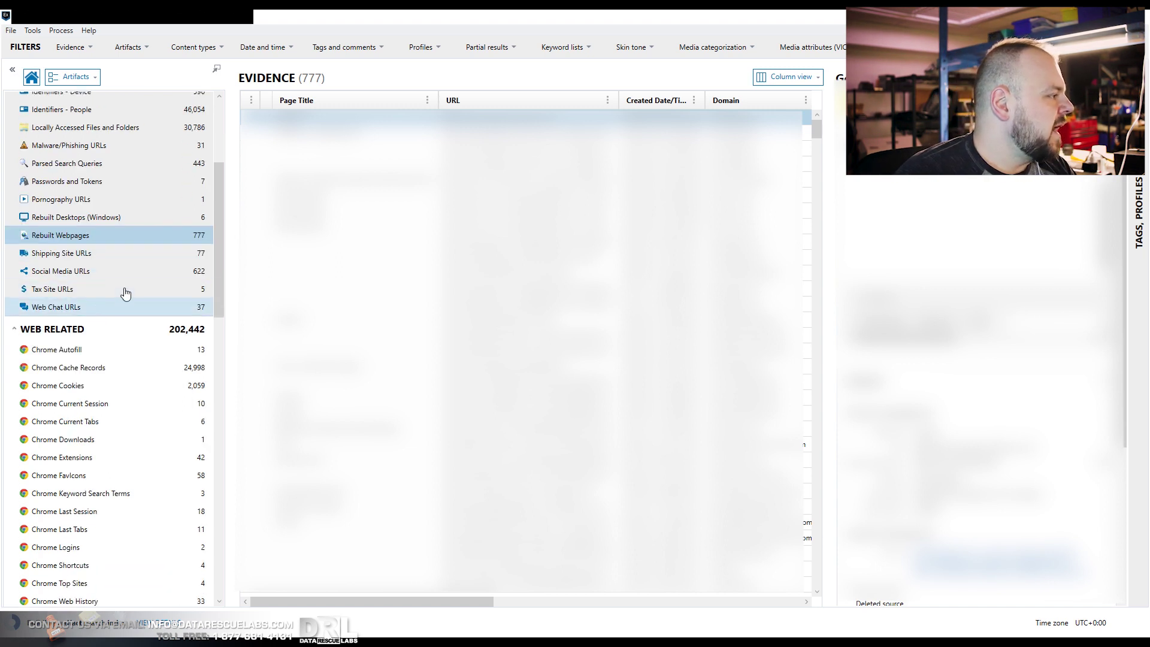
scroll(123, 294, "down", 1)
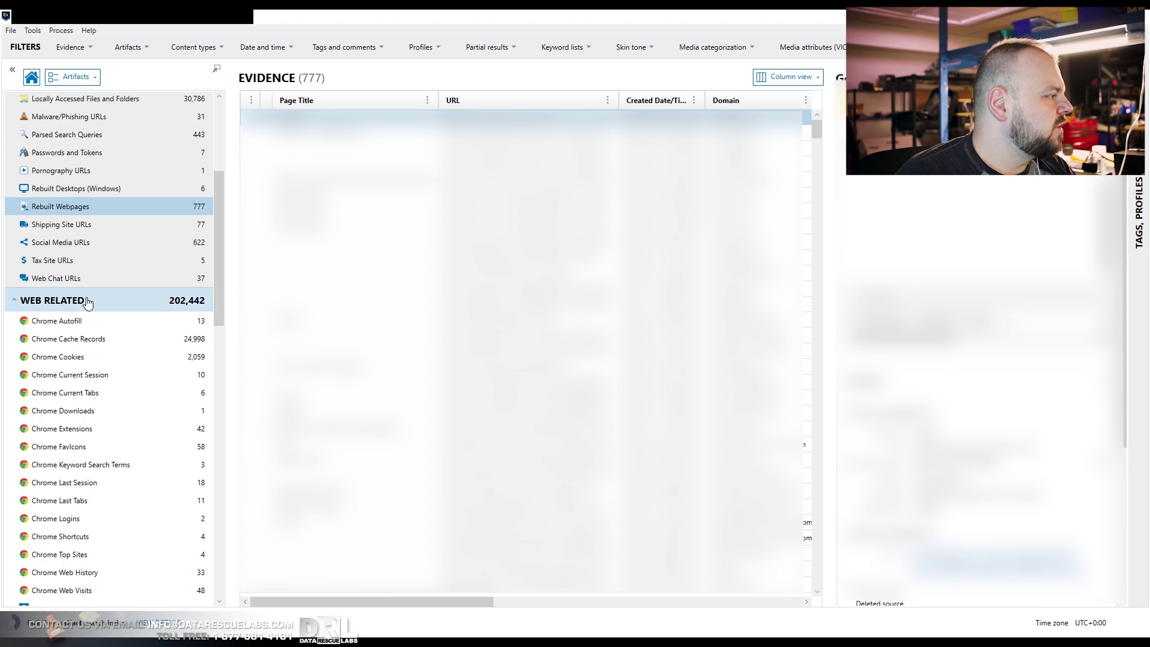
scroll(90, 299, "down", 2)
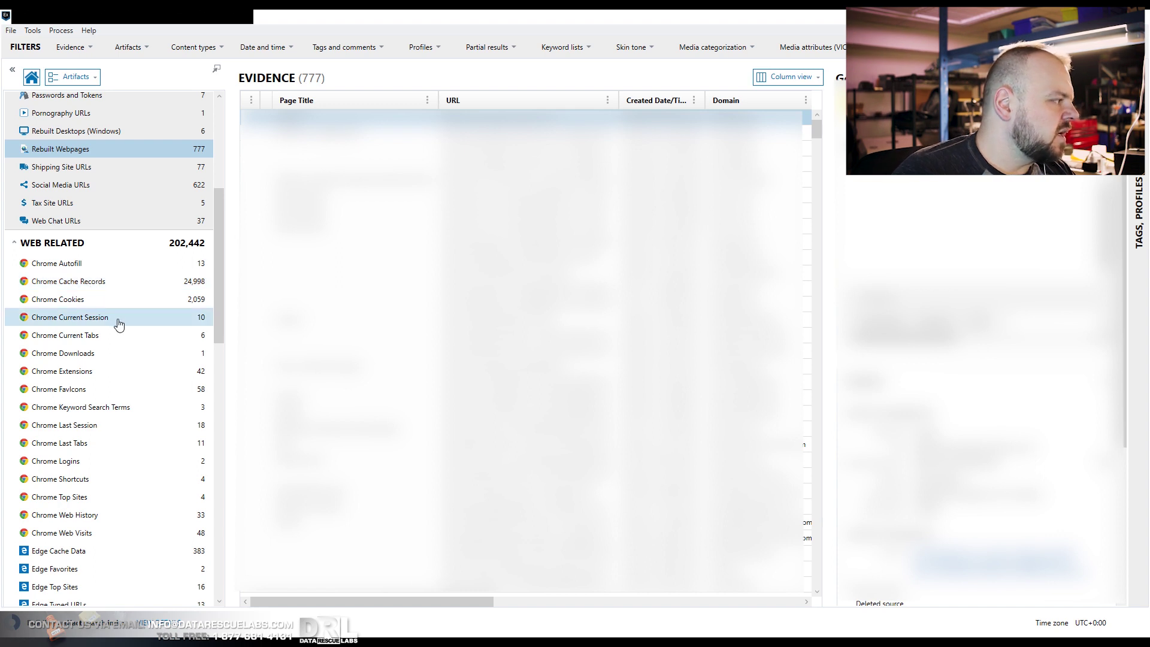
scroll(98, 386, "down", 4)
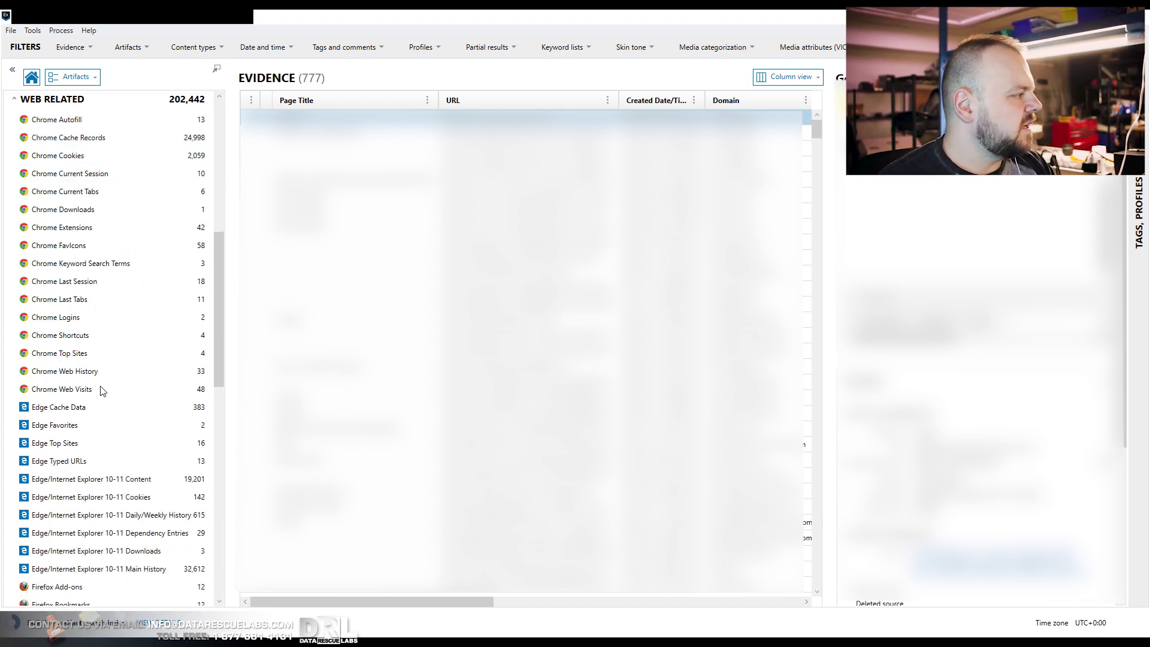
scroll(100, 391, "down", 1)
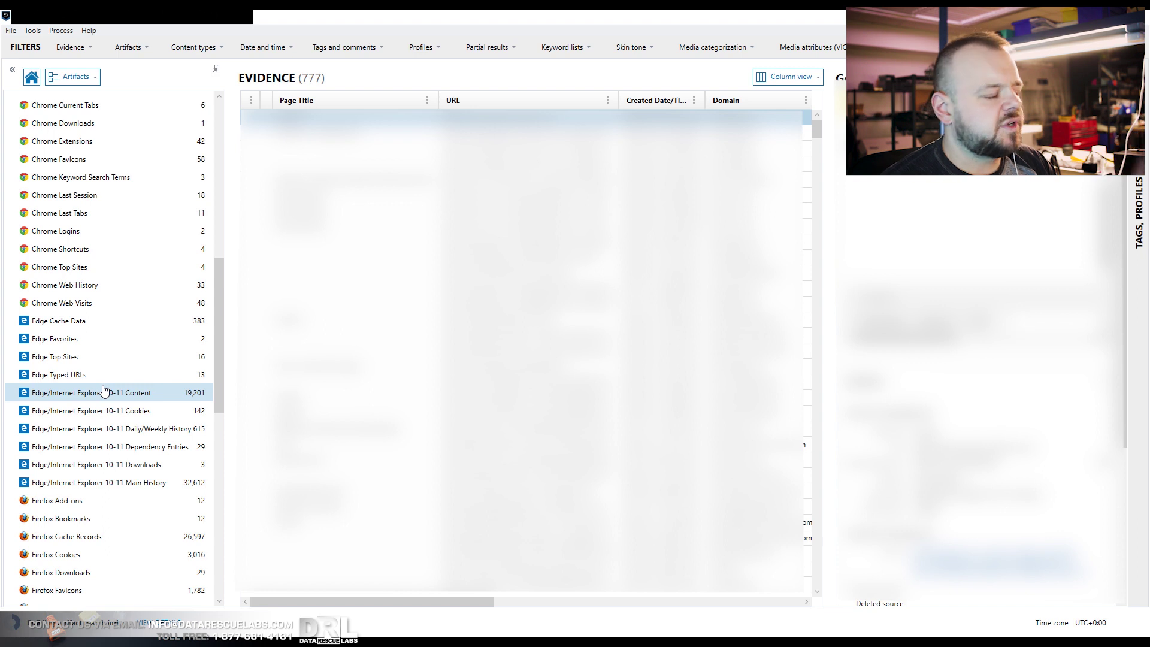
scroll(94, 383, "down", 2)
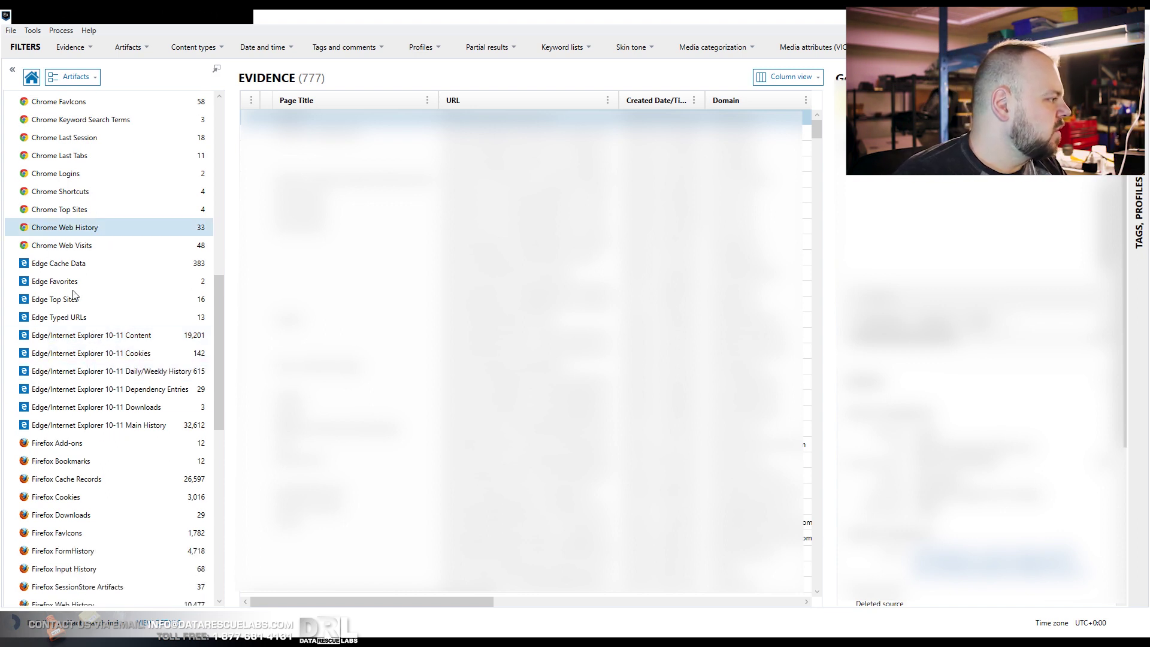
scroll(114, 389, "down", 3)
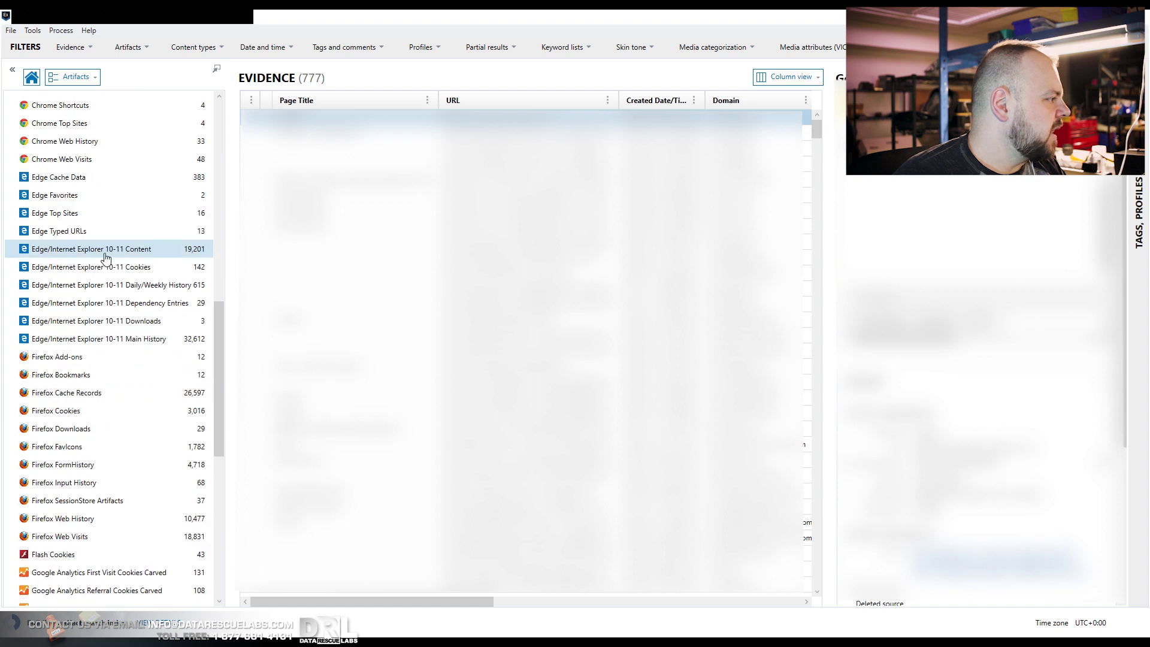
scroll(132, 374, "down", 2)
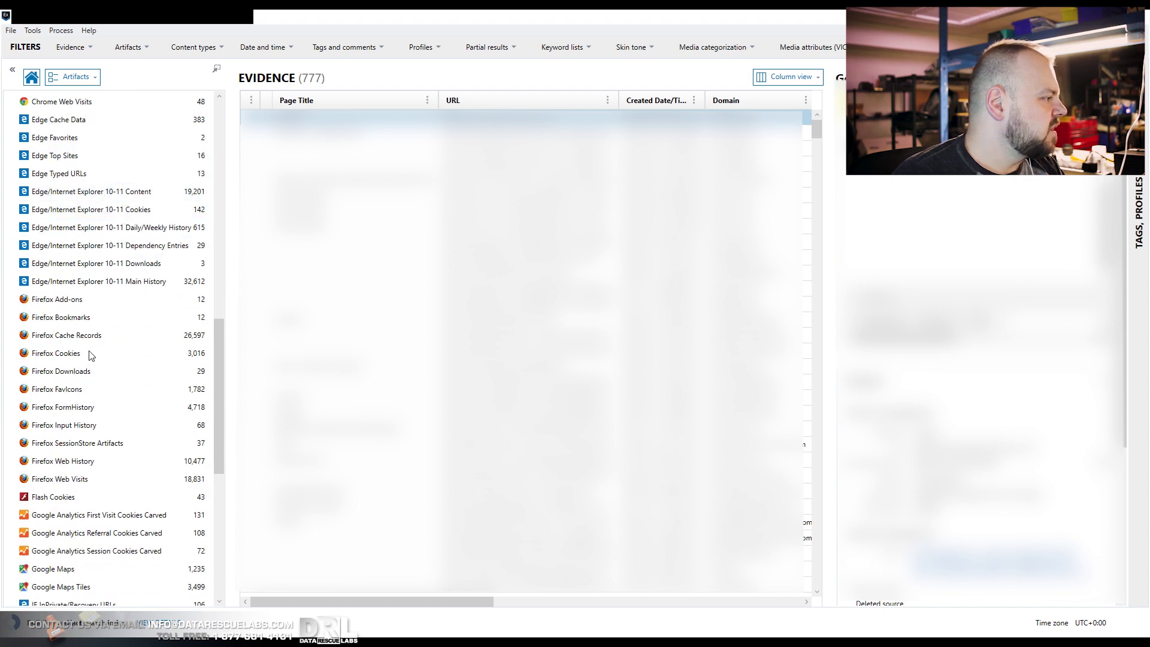
scroll(126, 470, "down", 4)
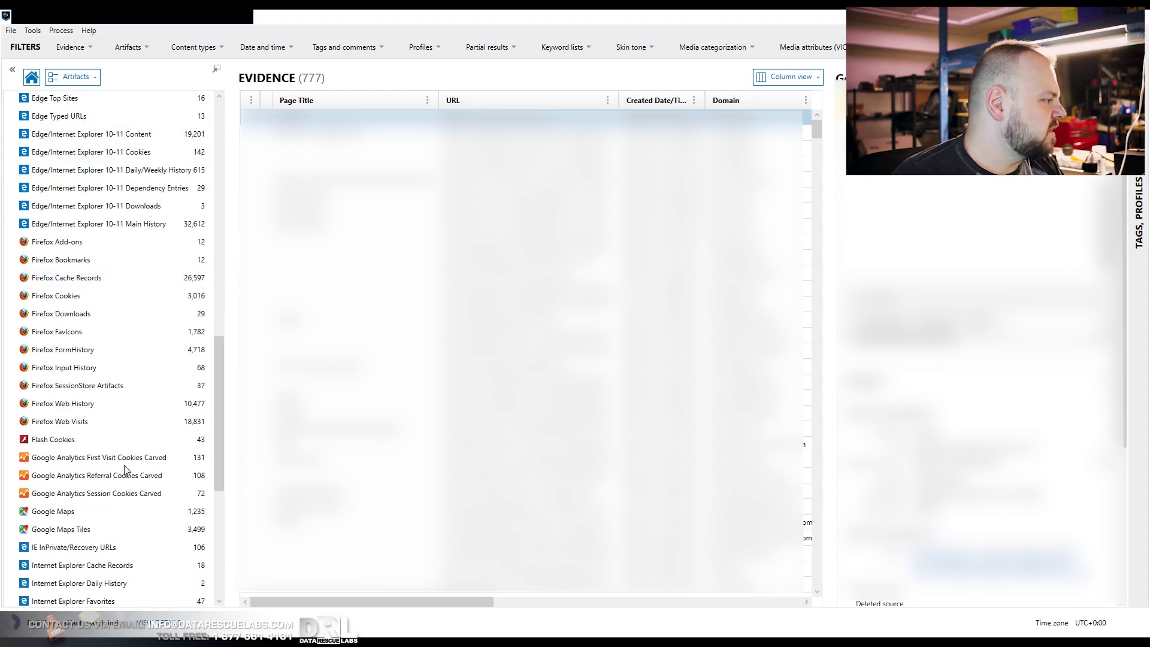
scroll(126, 472, "down", 3)
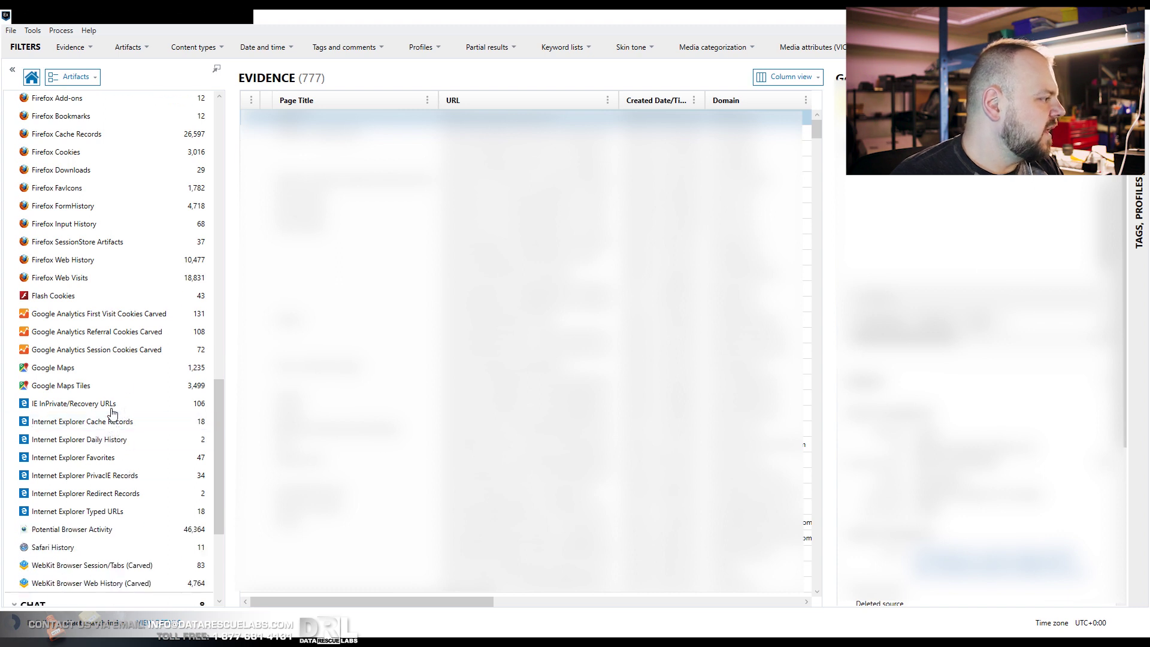
Show the 106 IE InPrivate/Recovery URLs entries and scroll down through them
left_click(91, 407)
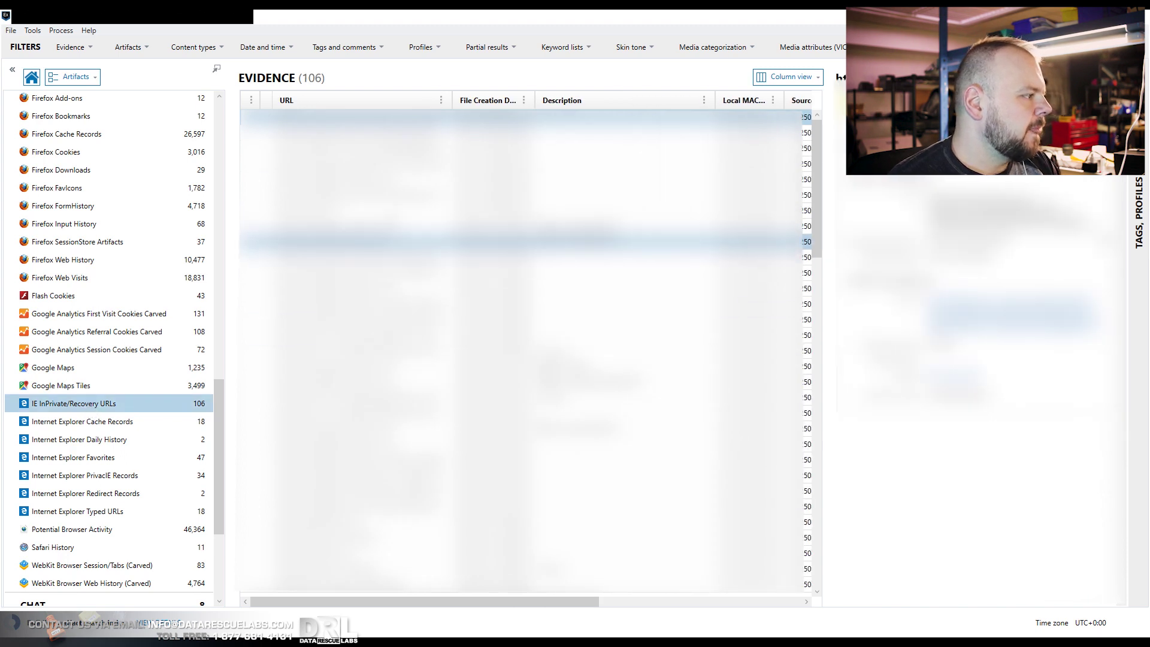
scroll(521, 270, "down", 9)
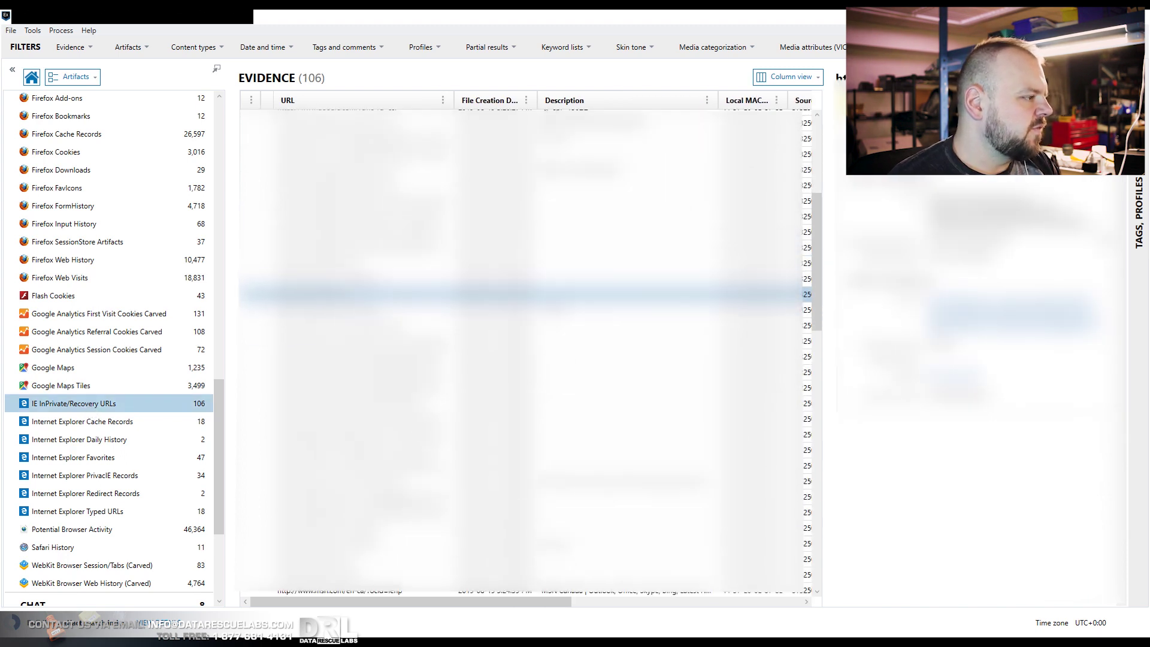
scroll(521, 275, "down", 10)
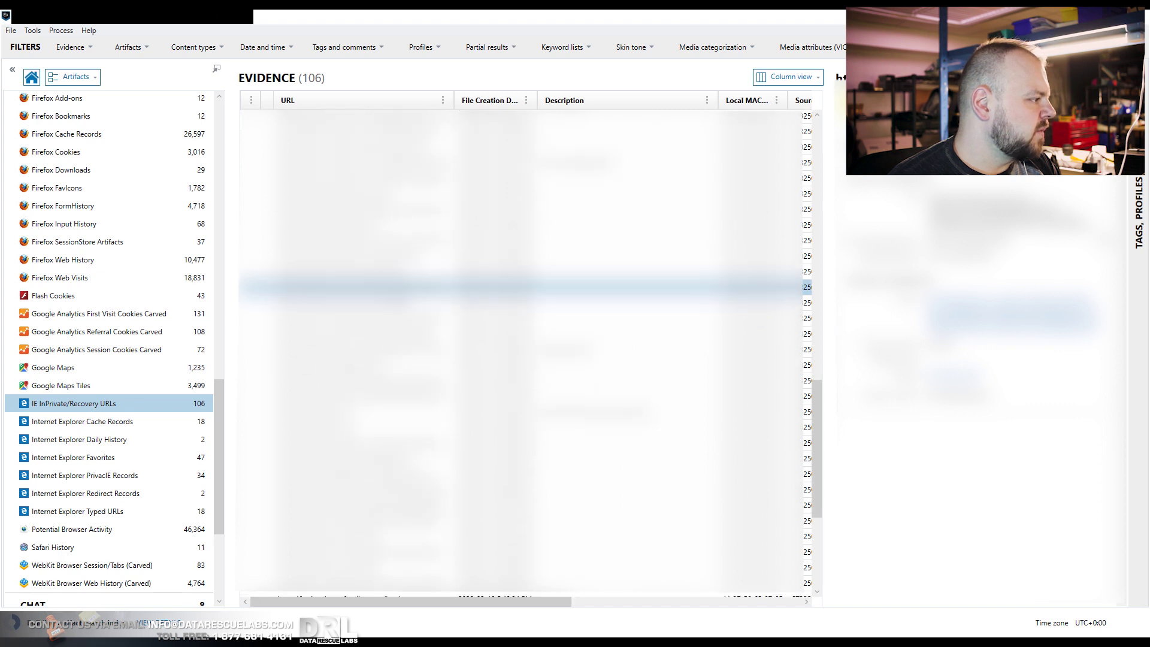
scroll(521, 267, "down", 5)
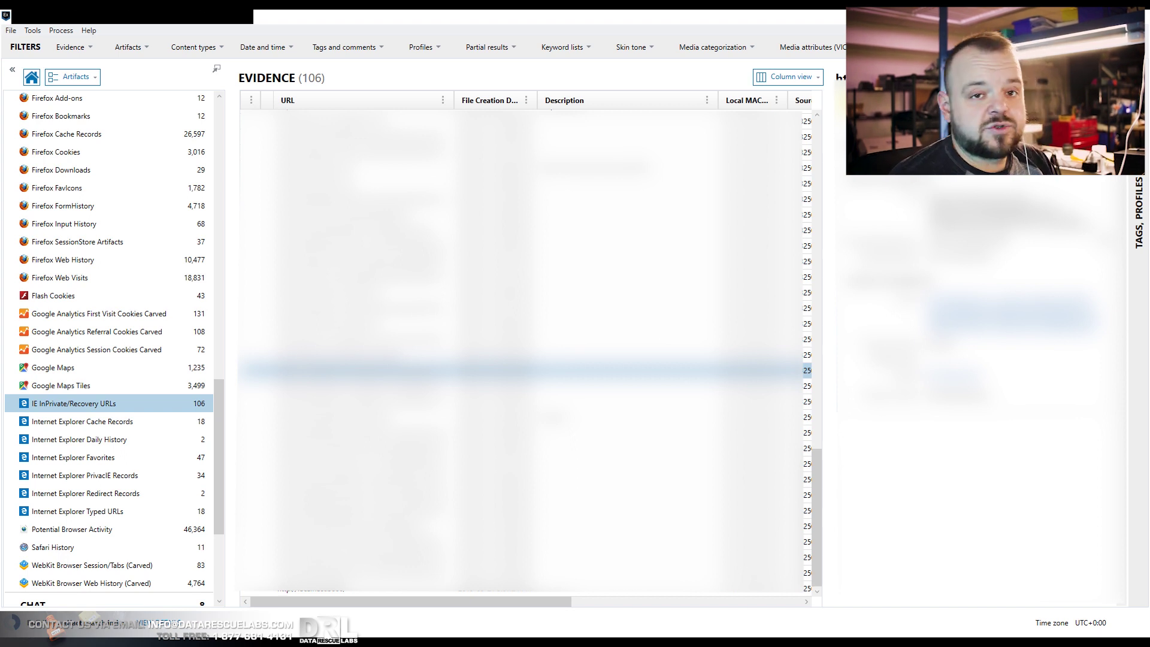
scroll(115, 405, "down", 2)
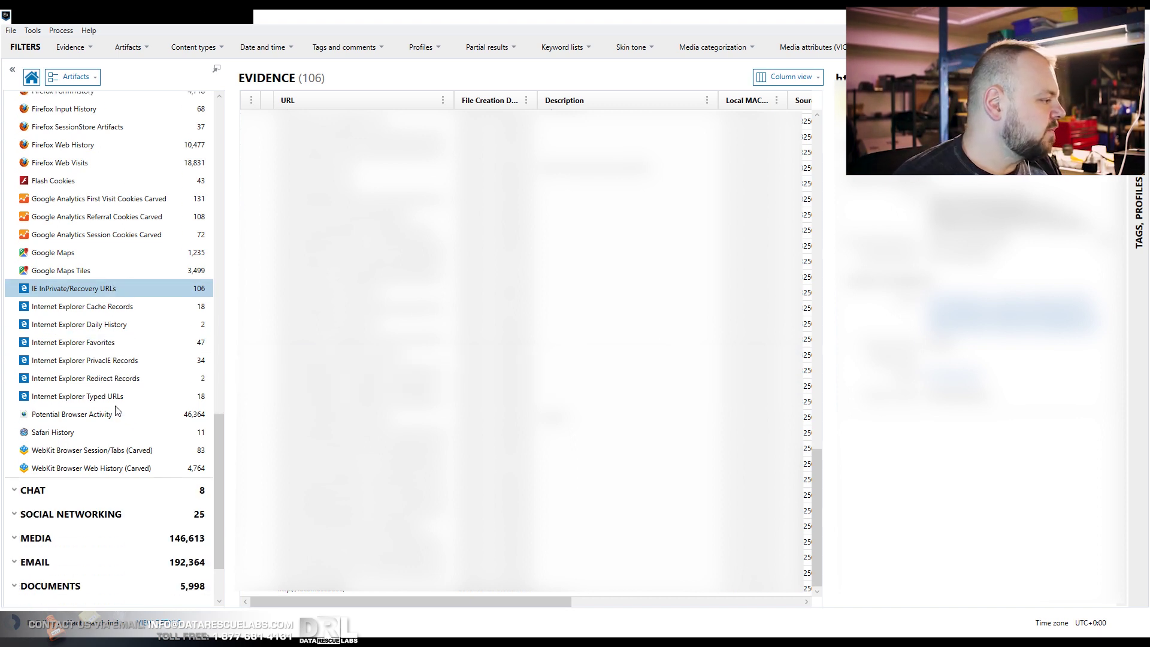
scroll(116, 411, "down", 2)
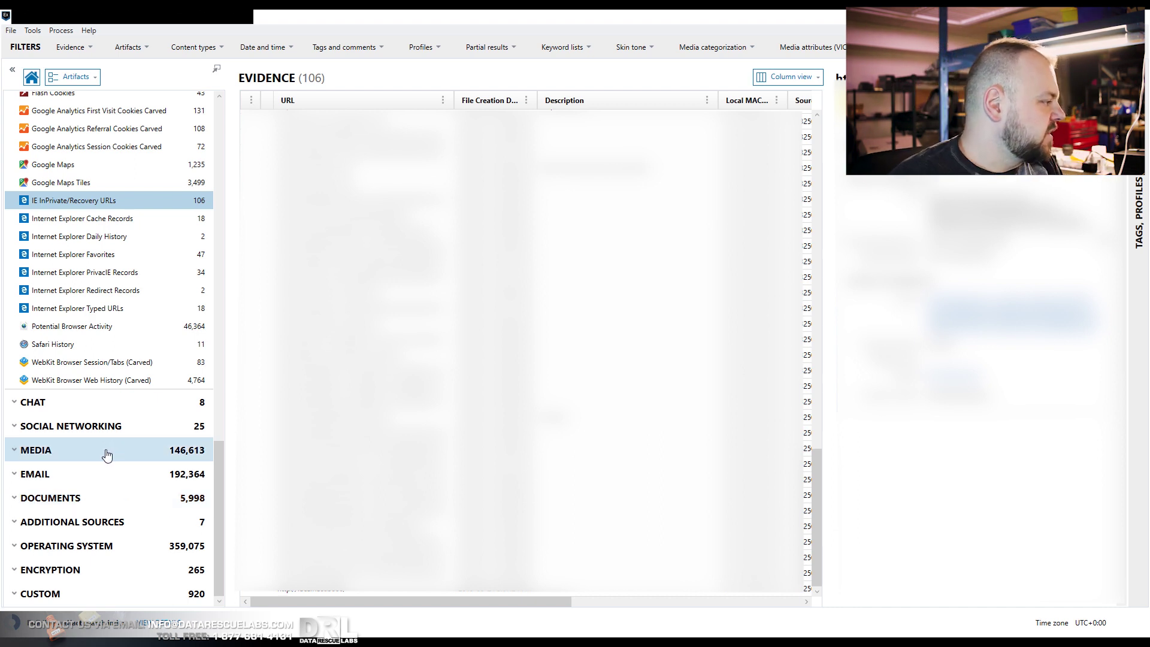
Expand the Operating System category and display the 579 Jump Lists entries
left_click(16, 549)
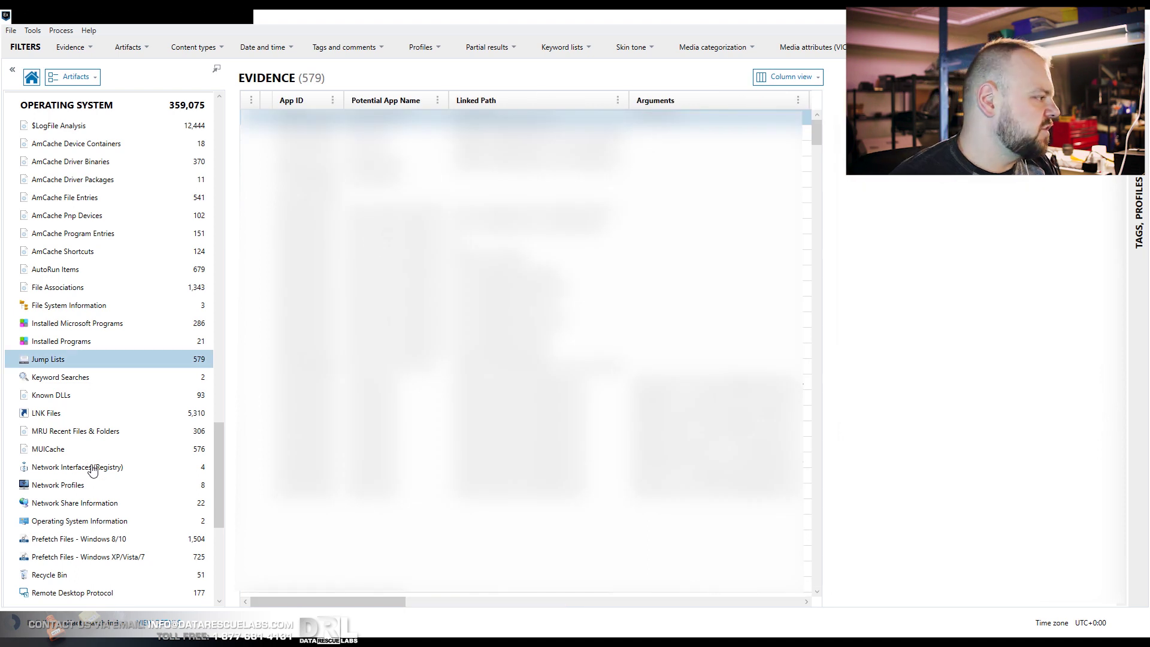
mouse_move(756, 623)
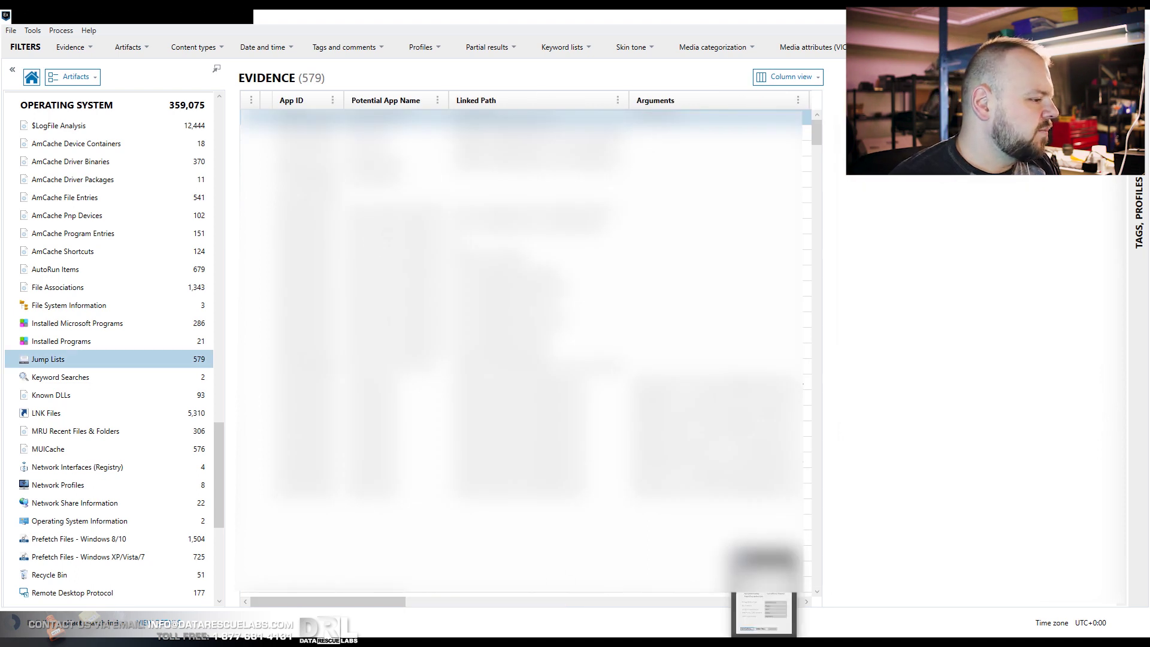
scroll(160, 524, "up", 1)
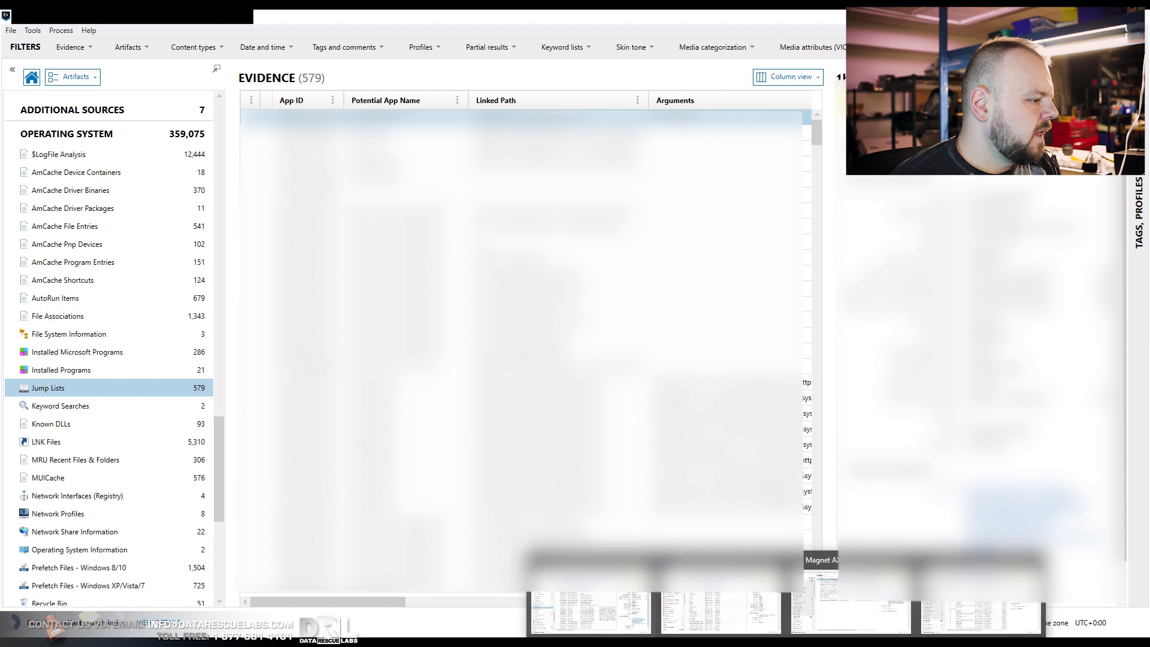
Switch to the other AXIOM case window and view the Dating Sites URLs evidence
left_click(729, 603)
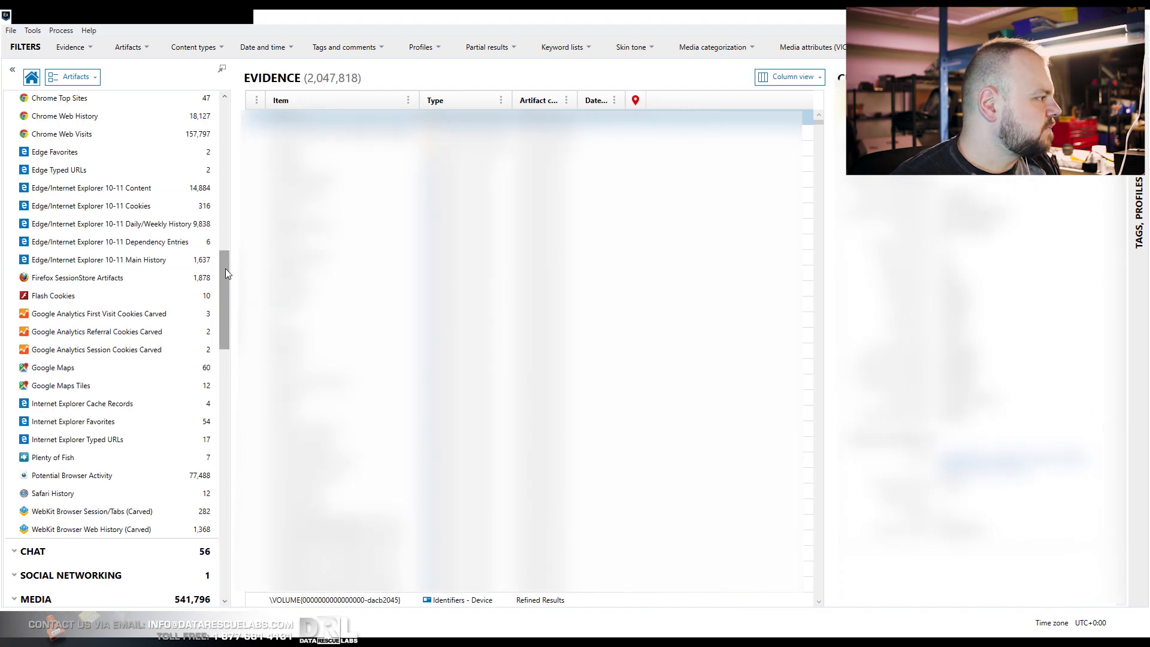
left_click_drag(226, 275, 235, 116)
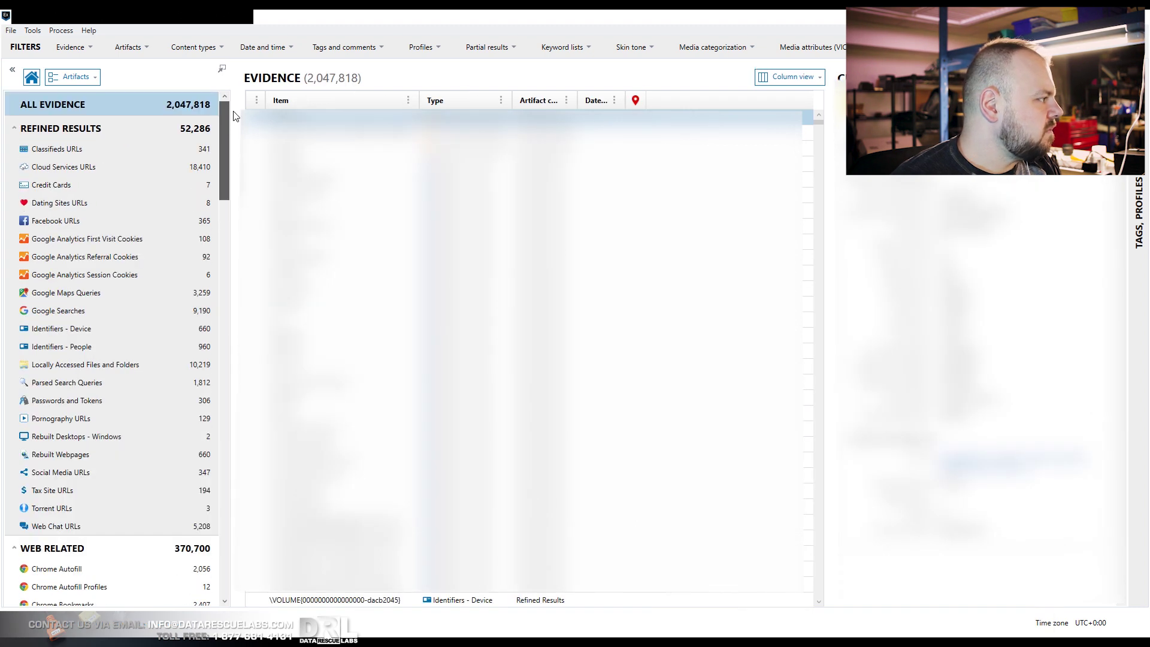
left_click(86, 212)
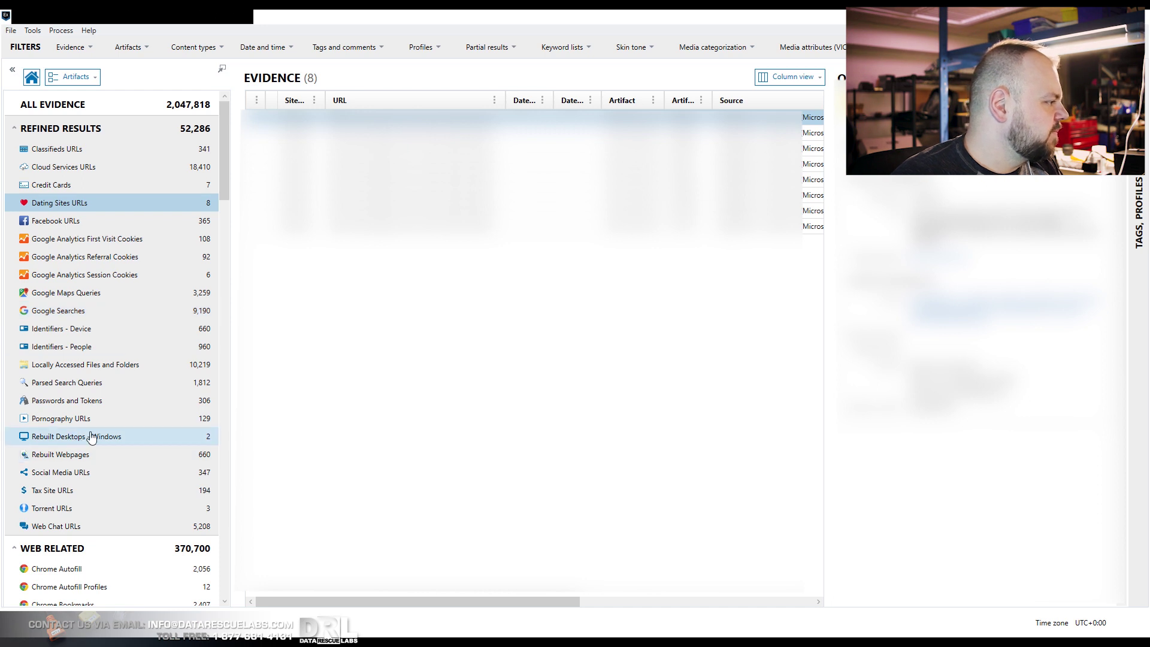
Show the 129 Pornography URLs entries and scroll down the category list
left_click(208, 425)
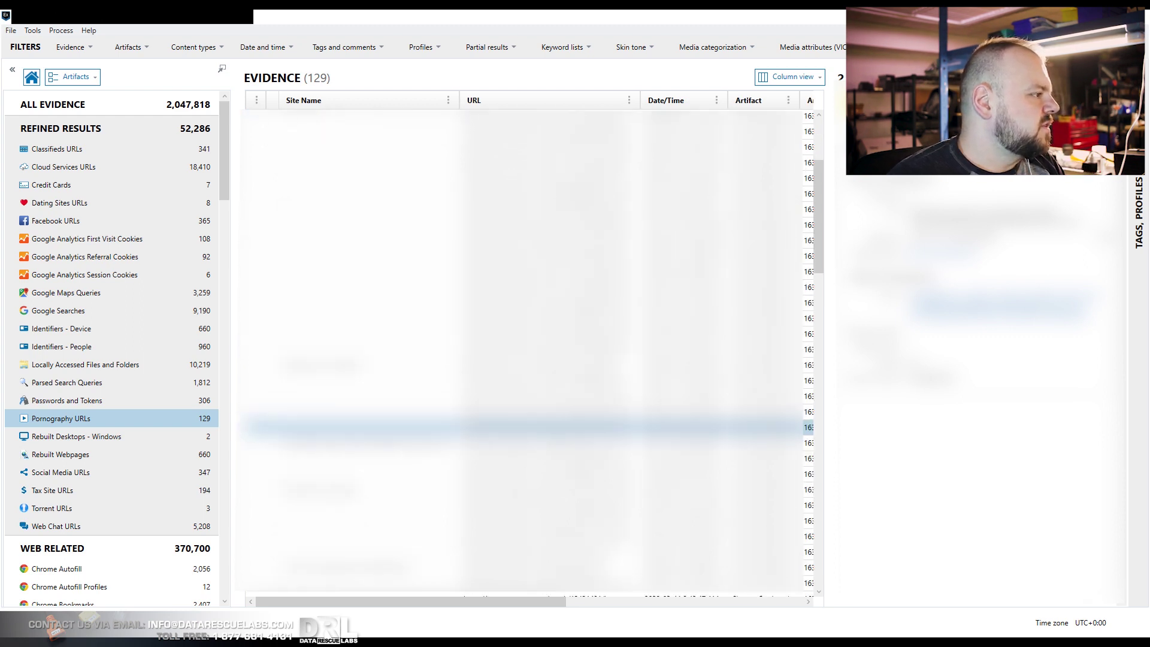
scroll(527, 353, "down", 10)
scroll(527, 425, "down", 5)
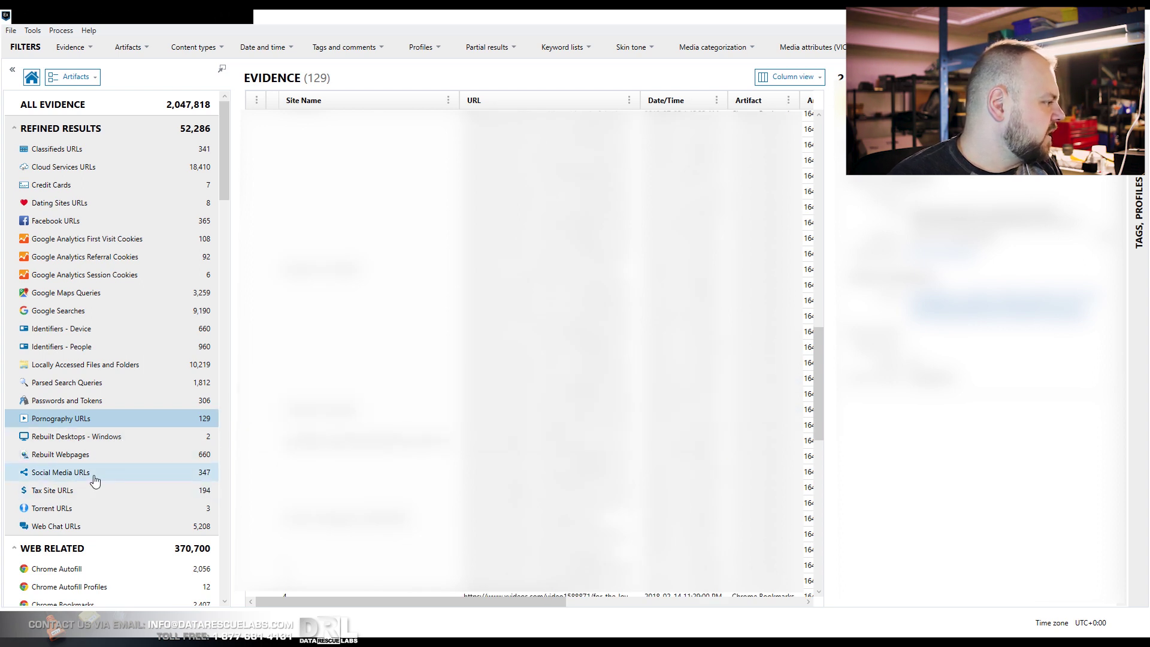
scroll(95, 484, "down", 3)
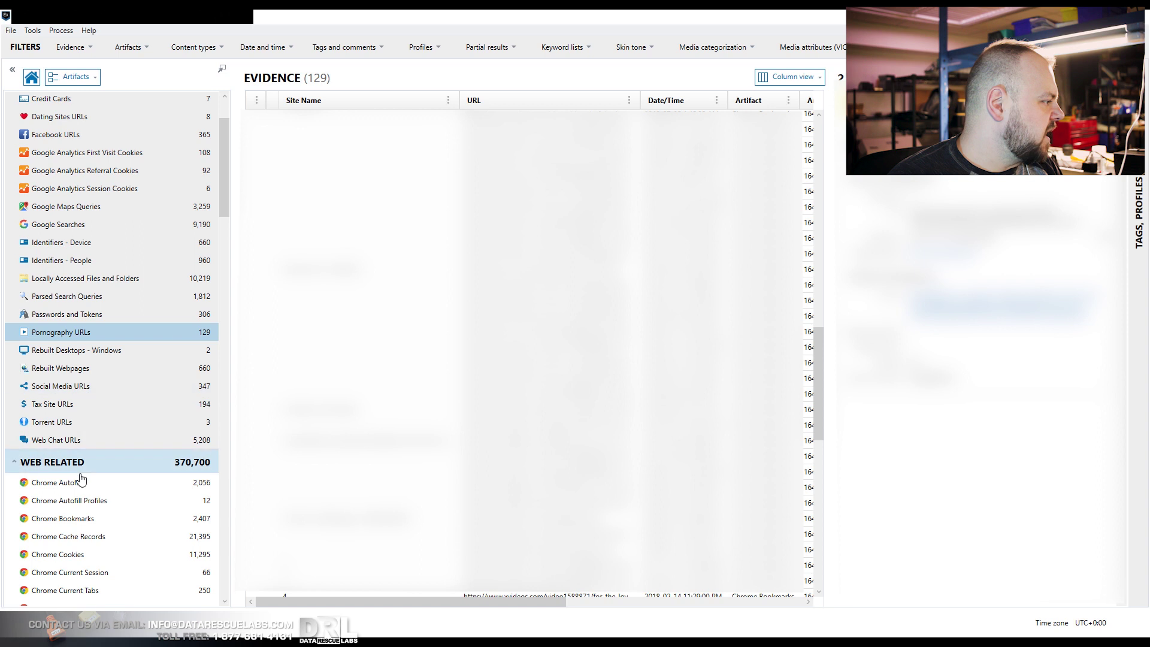
Show the 5,208 Web Chat URLs entries and move down through the records
left_click(112, 447)
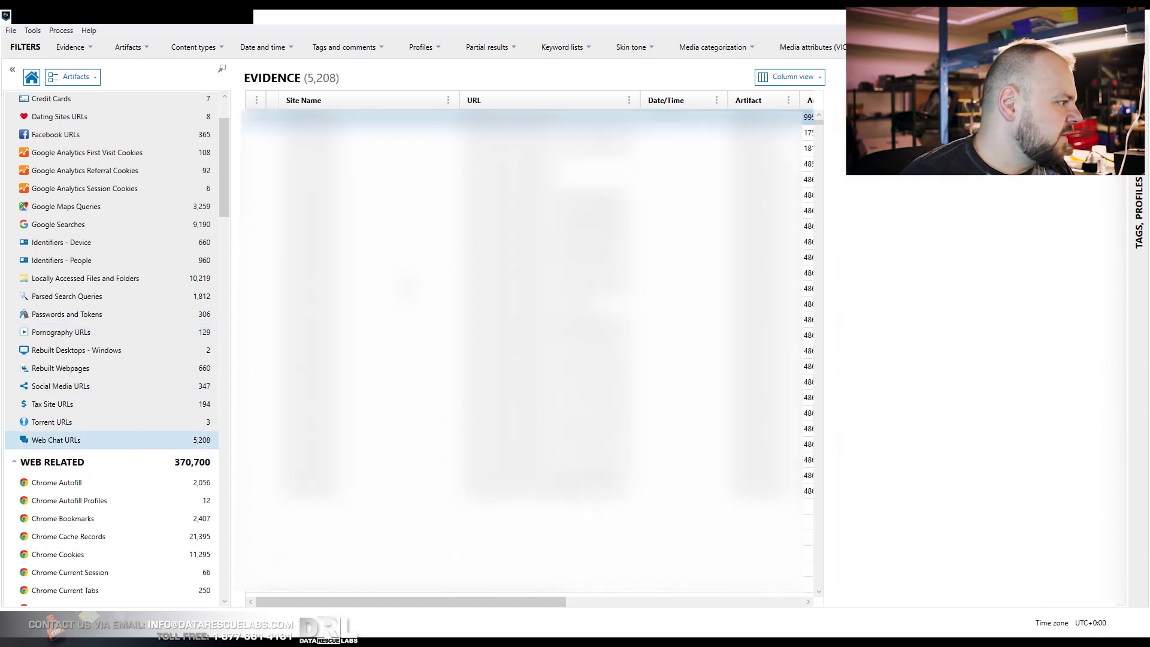
key("Down")
key("Down")
key("Down")
key("Down")
key("Down")
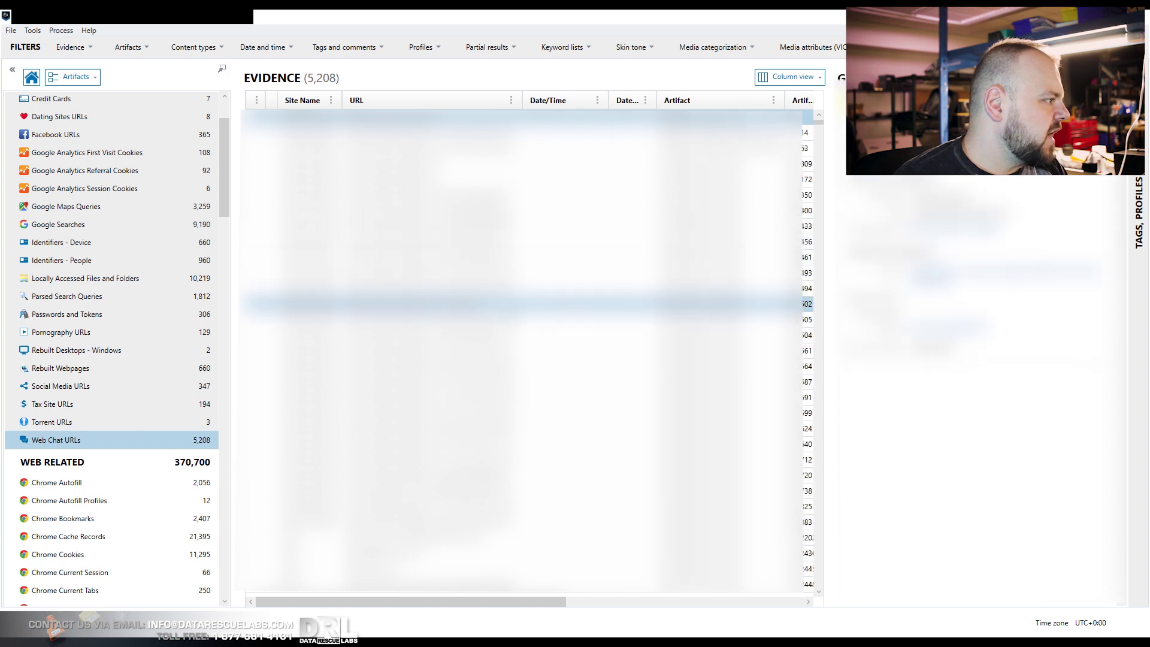
key("Down")
key("Down")
key("Down")
key("Down")
key("Down")
key("Down")
key("Down")
key("Down")
key("Down")
key("Down")
key("Down")
key("Down")
key("Down")
key("Down")
key("Down")
key("Down")
key("Down")
key("Down")
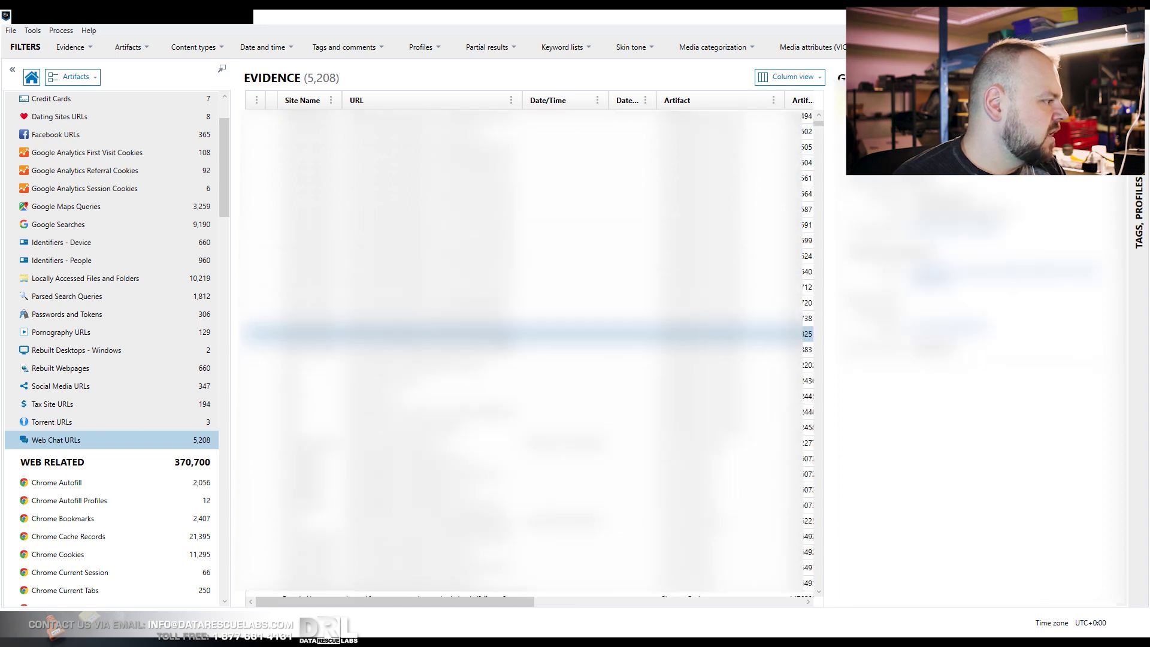
key("Down")
key("Down")
key("Down")
key("Down")
scroll(805, 129, "down", 4)
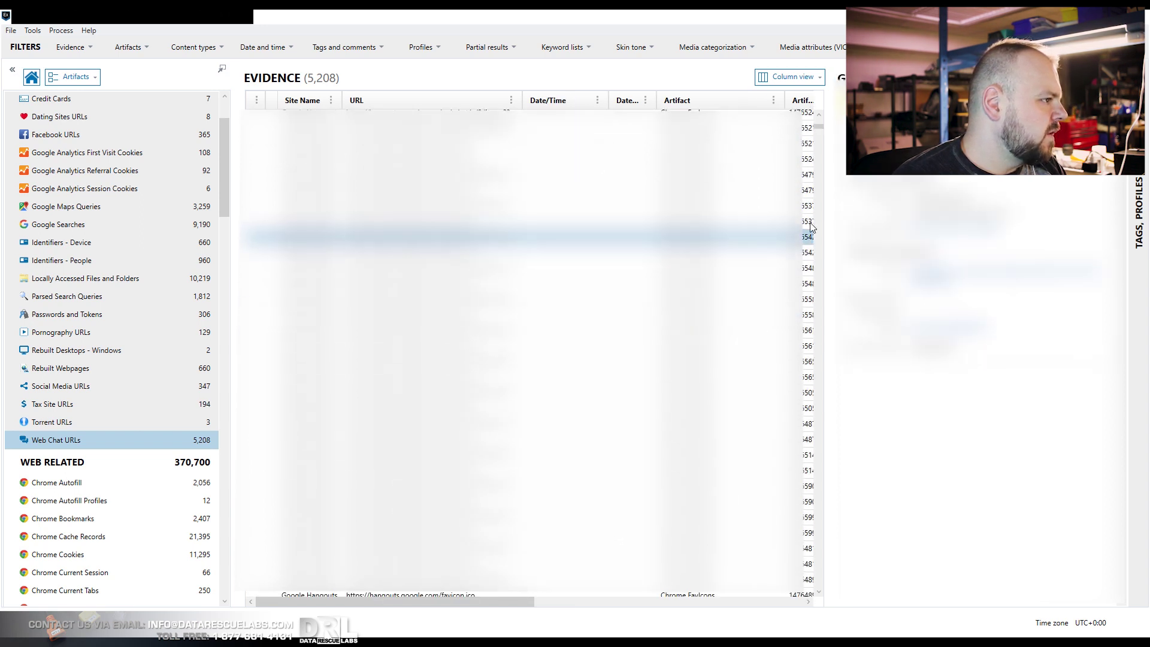
left_click_drag(818, 127, 839, 593)
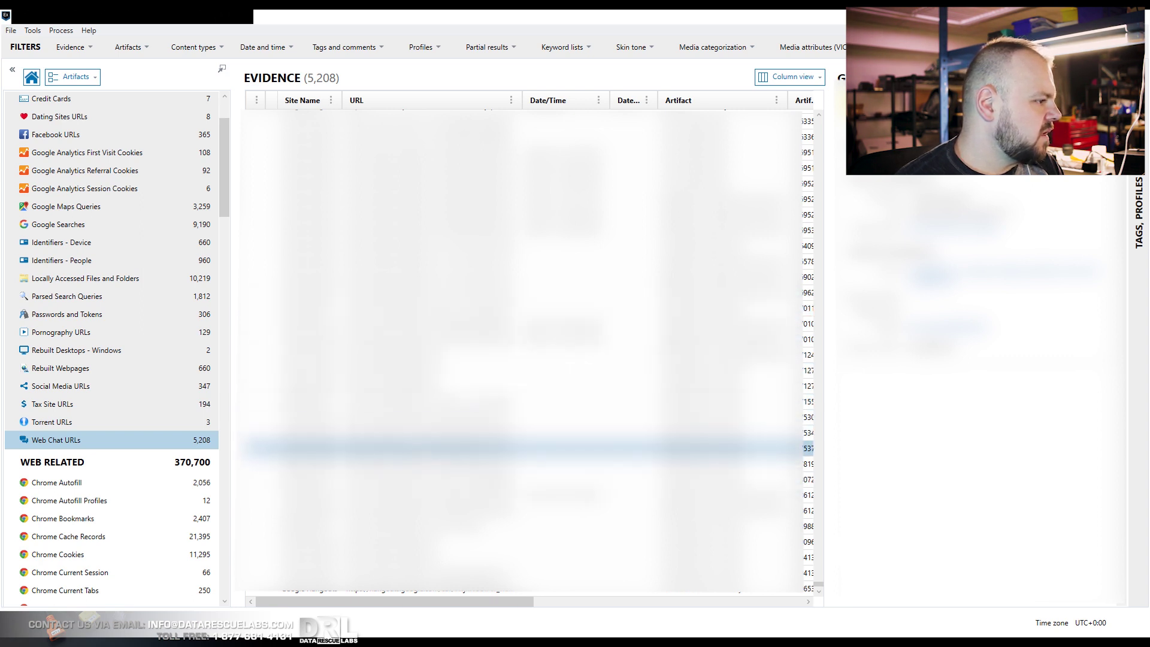
Scroll through Web Related and select Firefox SessionStore Artifacts, listing 1,878 items
scroll(144, 432, "down", 4)
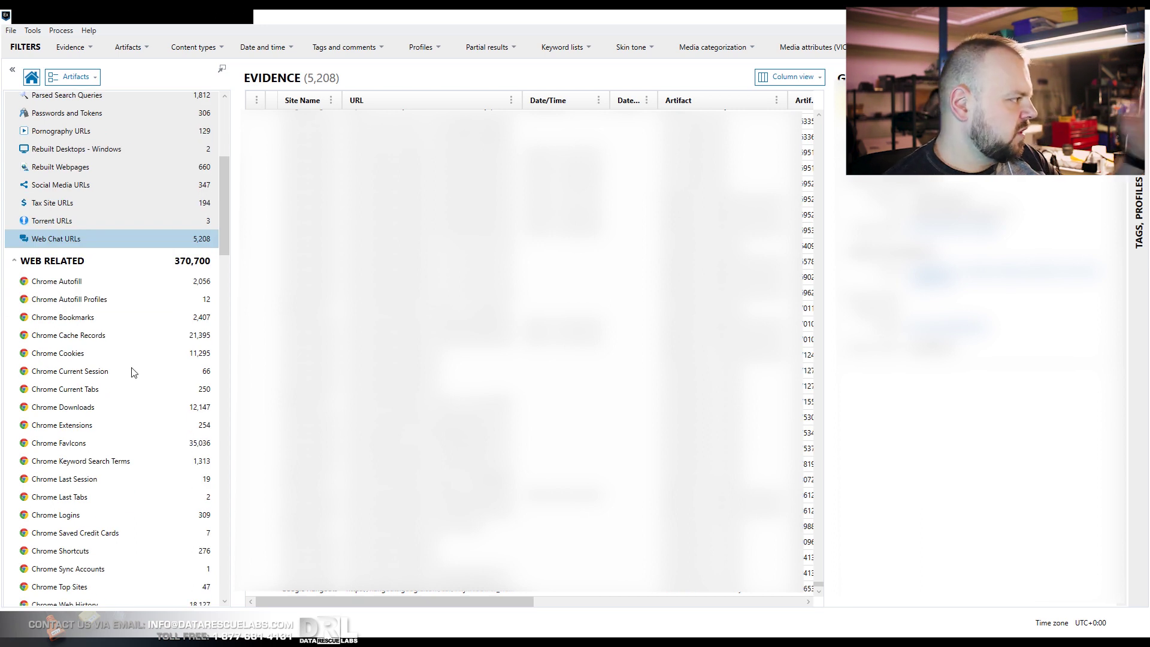
scroll(110, 334, "down", 1)
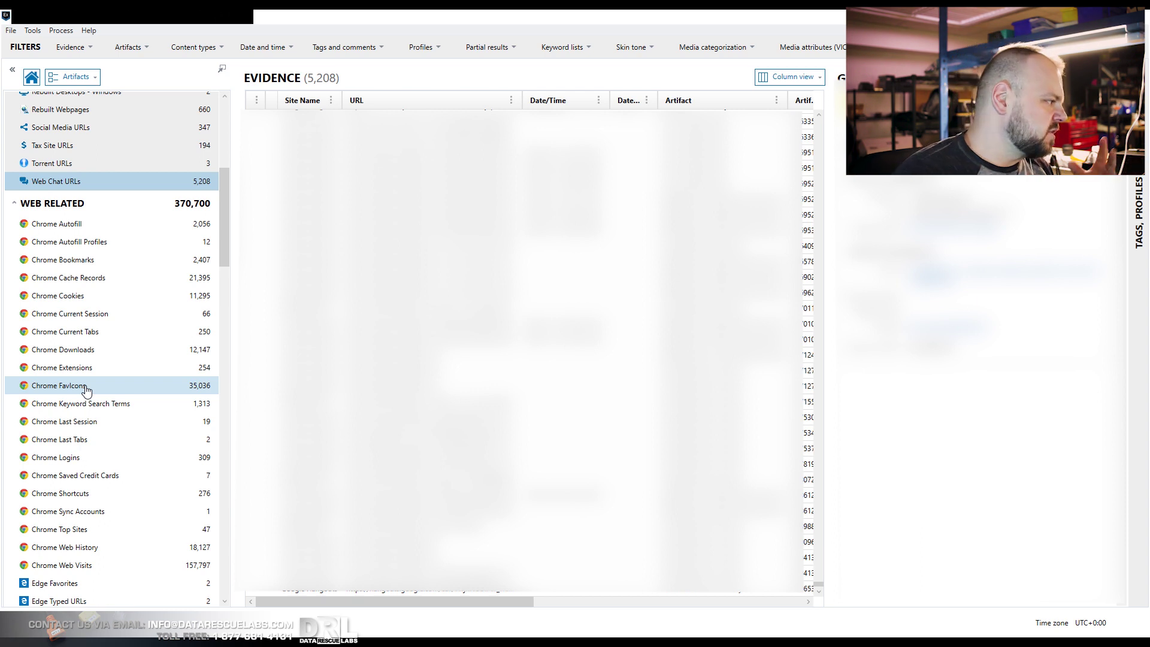
scroll(120, 300, "down", 8)
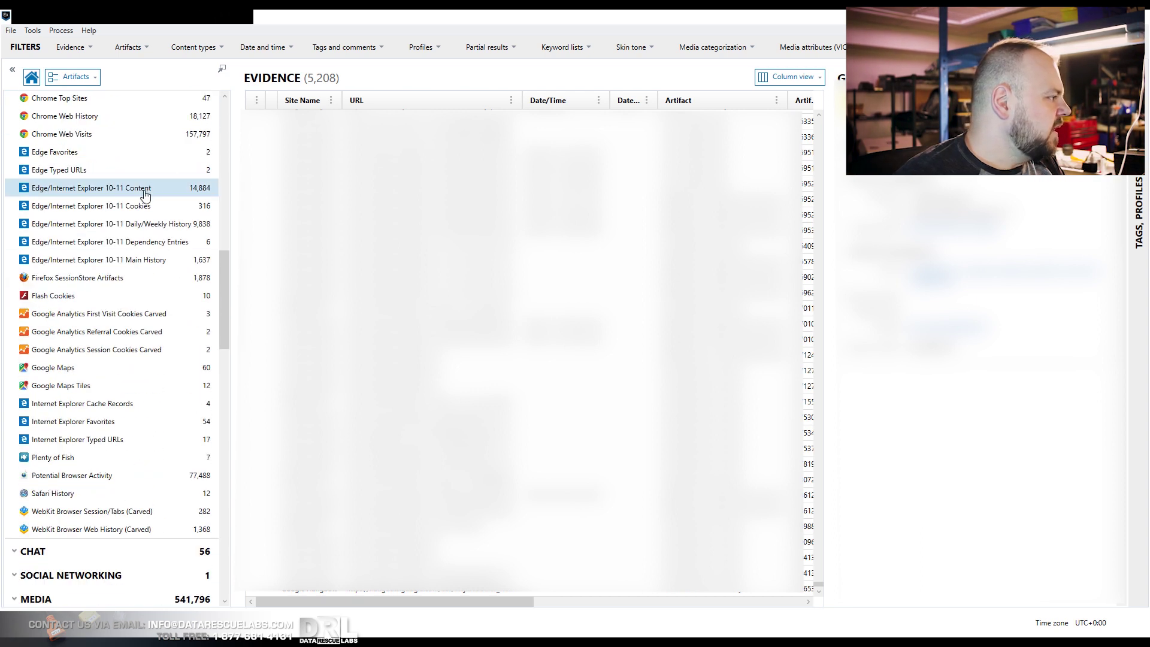
left_click(138, 280)
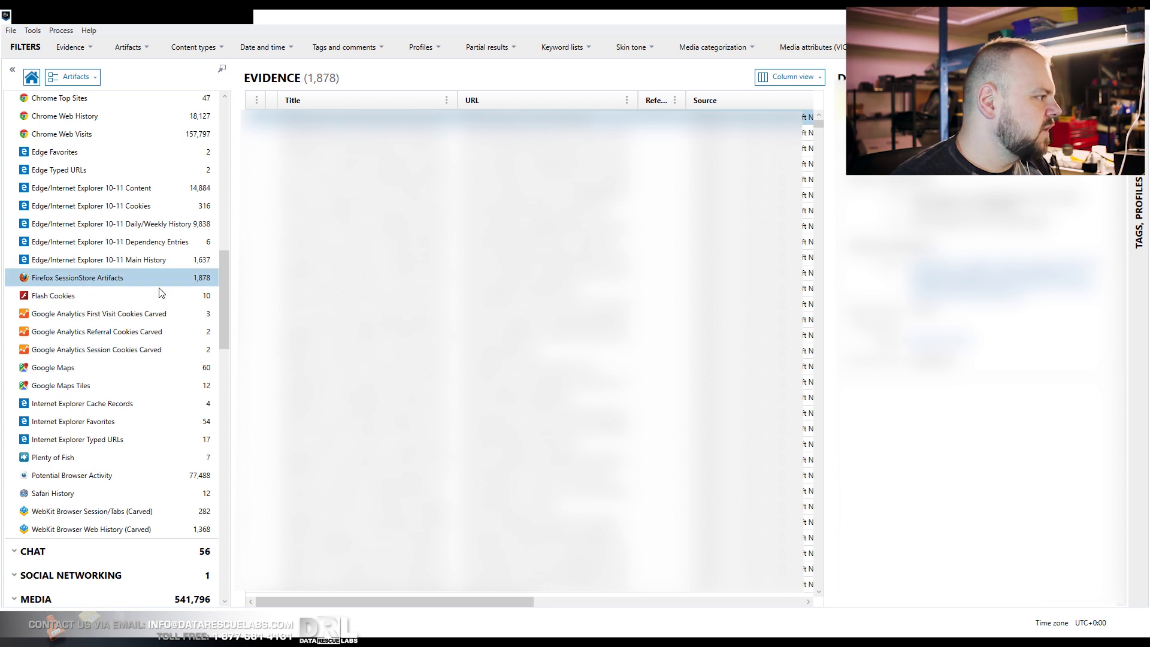
Scroll down to the category headers and expand, then collapse, the EMAIL category
scroll(116, 353, "down", 1)
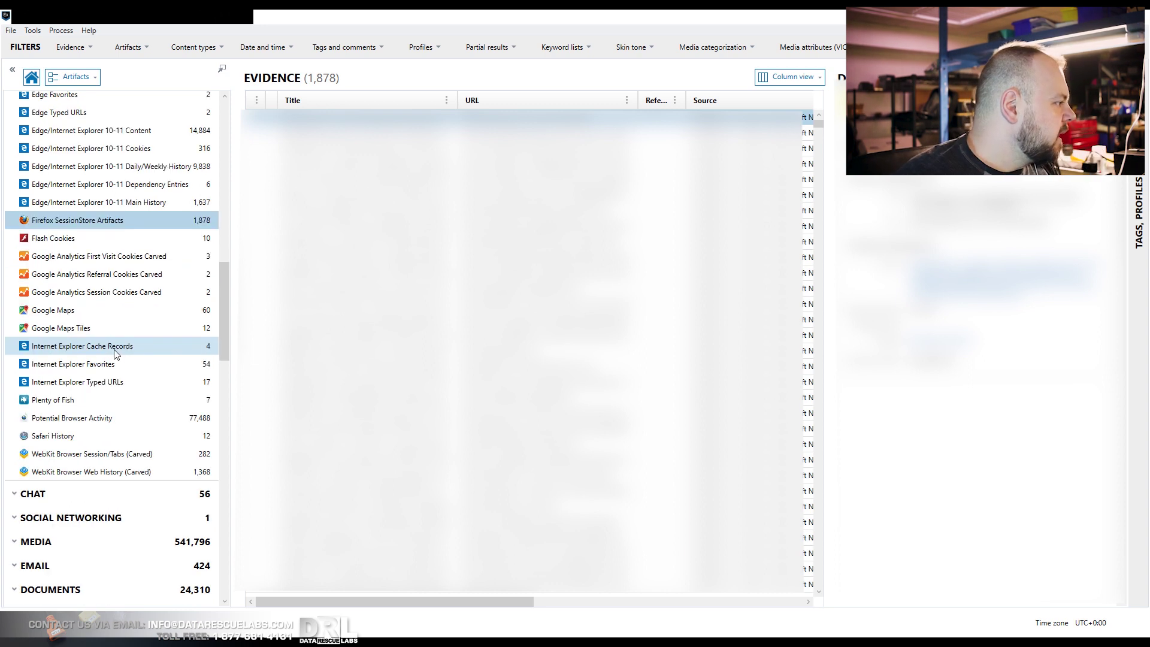
scroll(147, 327, "down", 4)
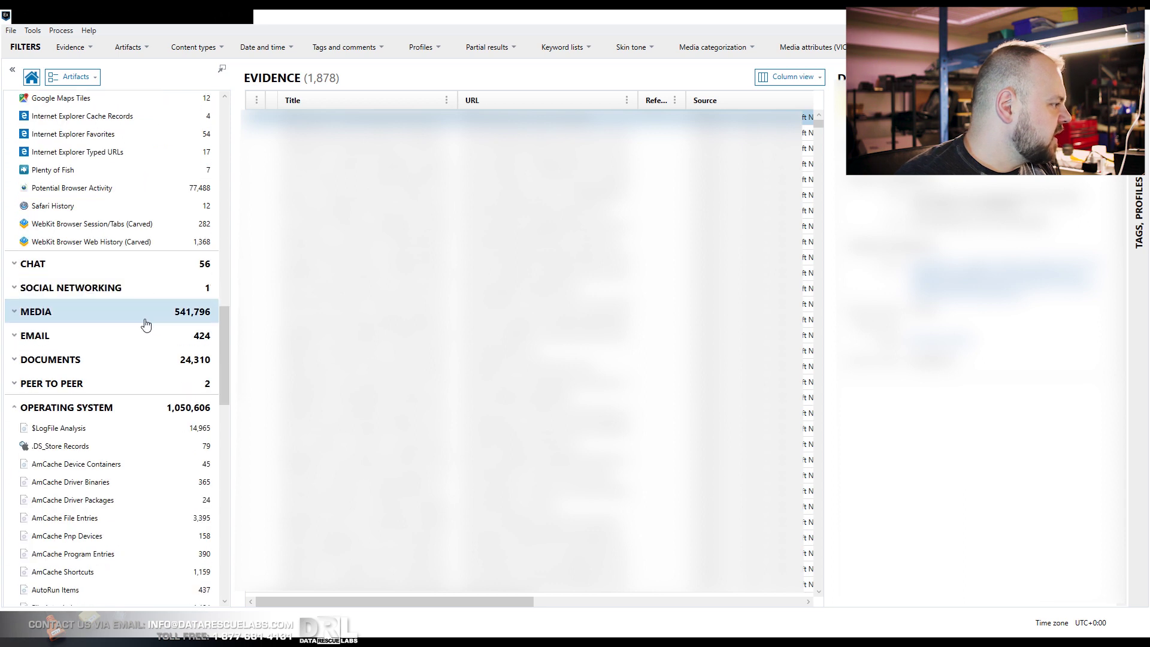
scroll(146, 325, "down", 1)
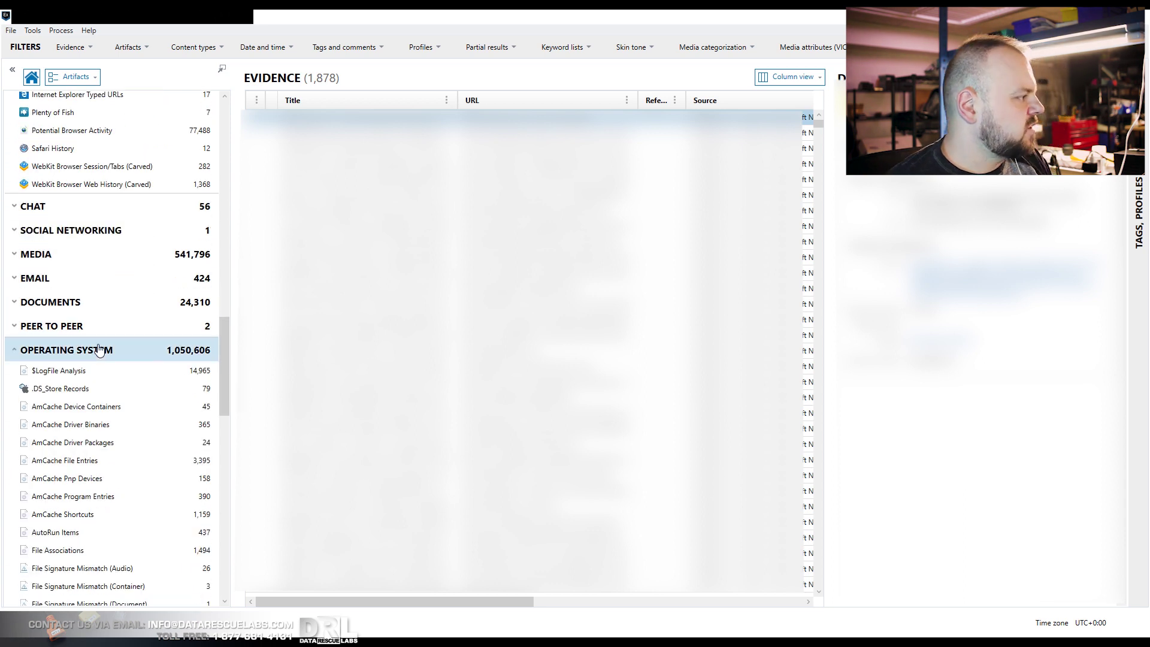
left_click(13, 282)
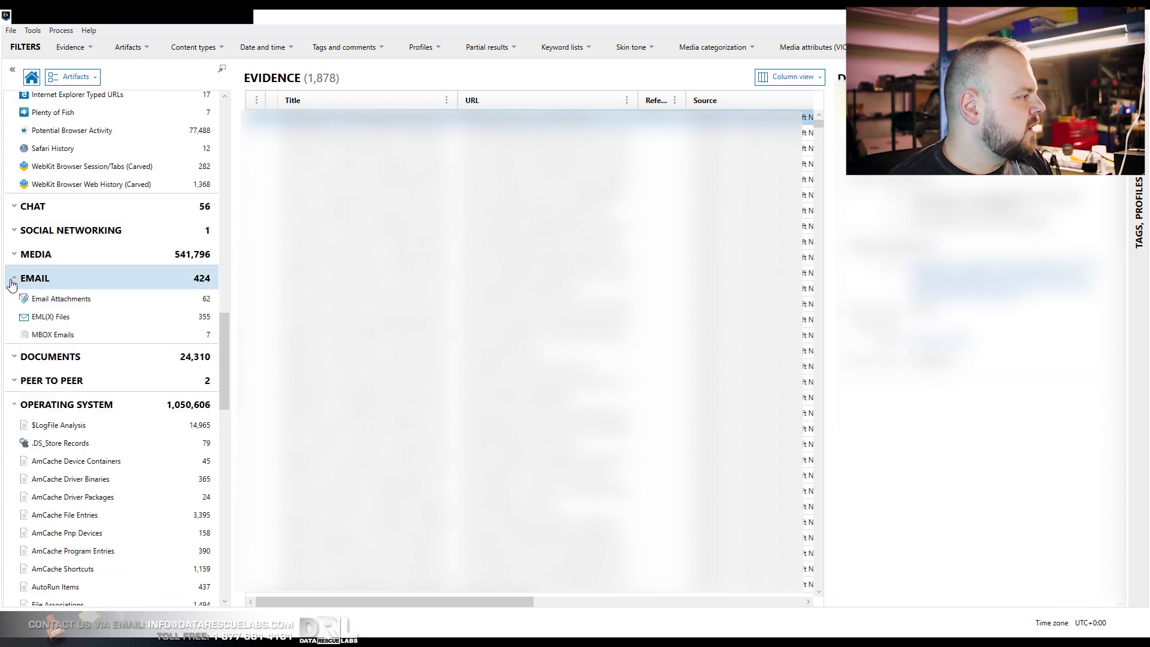
left_click(12, 282)
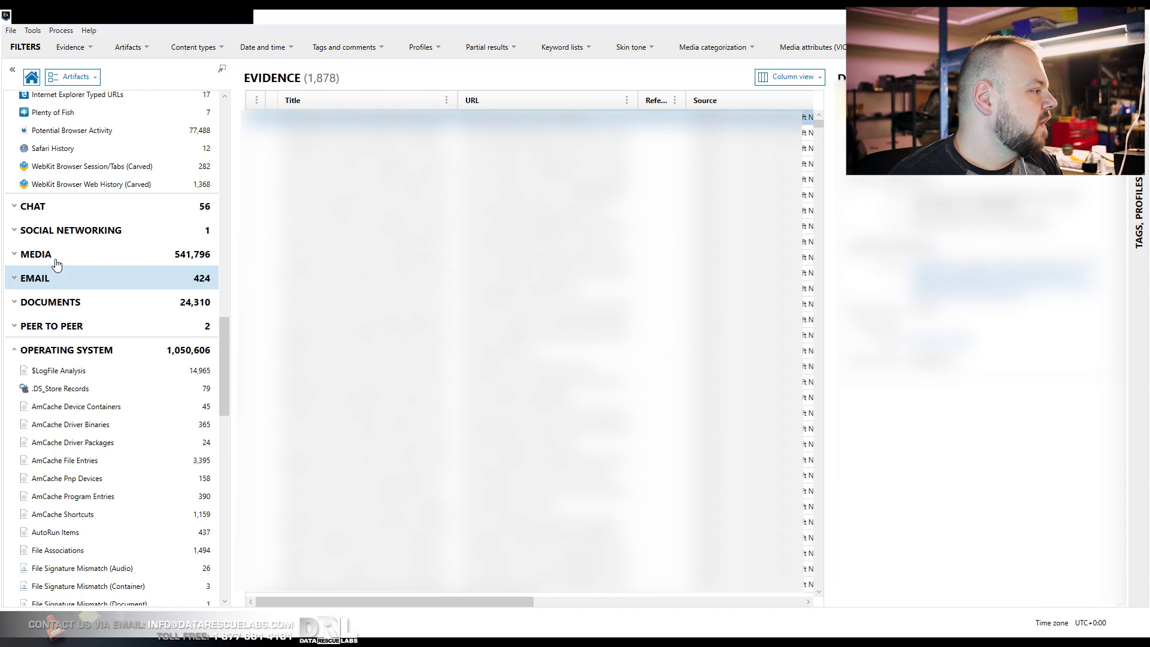
Scroll into the Operating System items and bring the case with 1,068,269 items forward
scroll(206, 492, "down", 3)
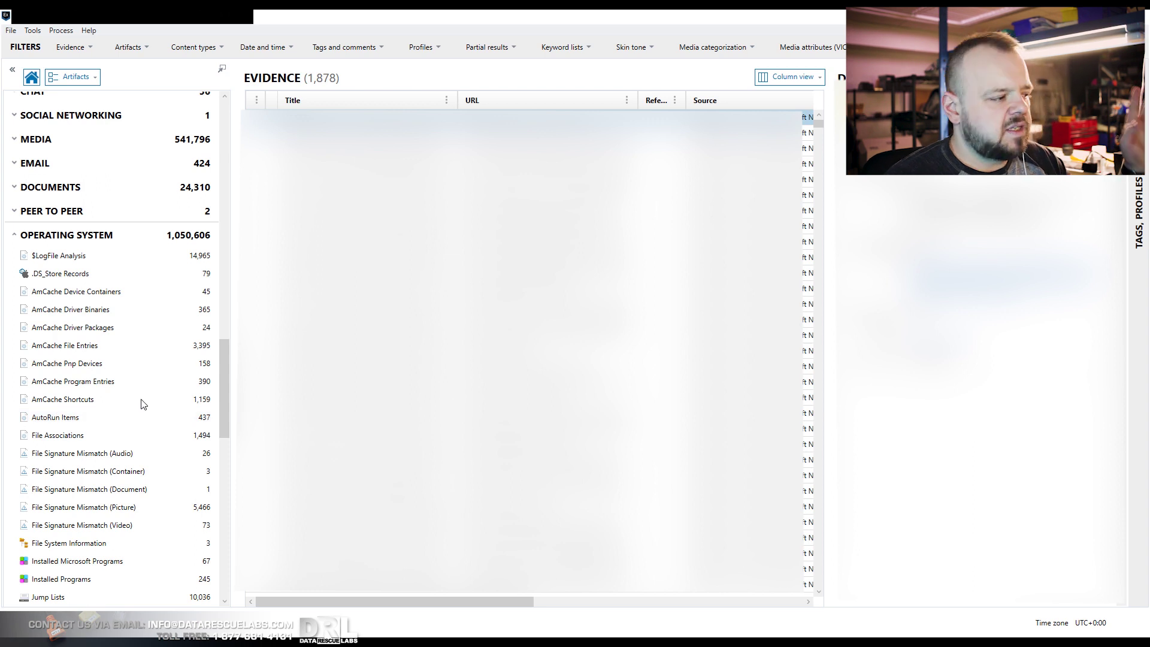
mouse_move(757, 639)
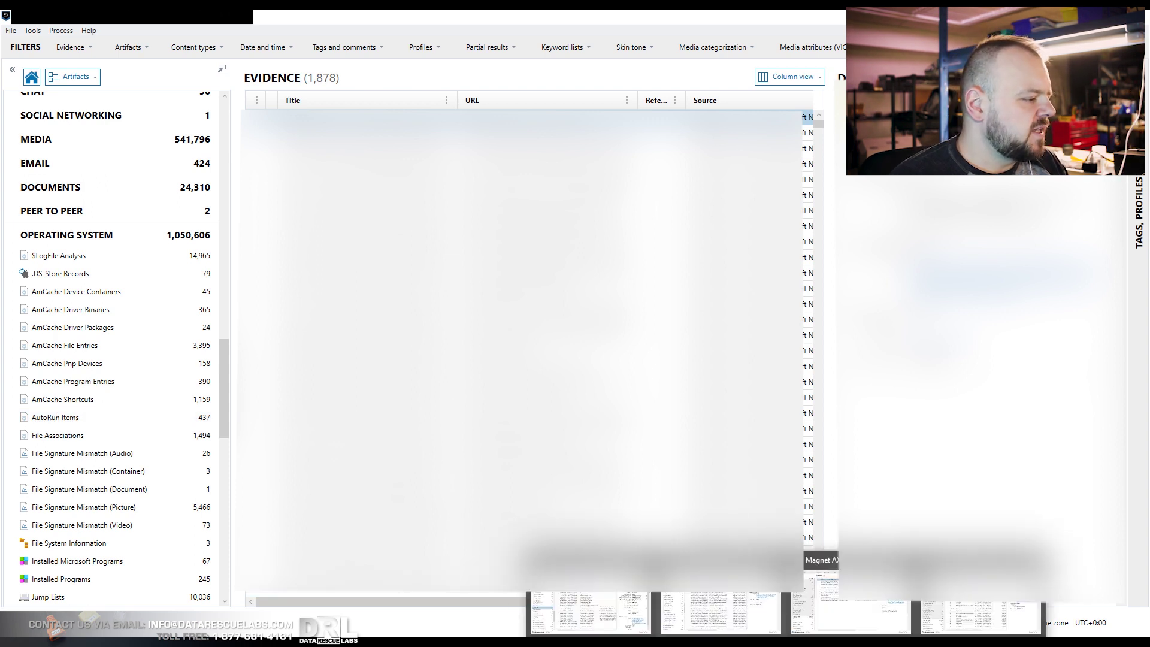
left_click(830, 609)
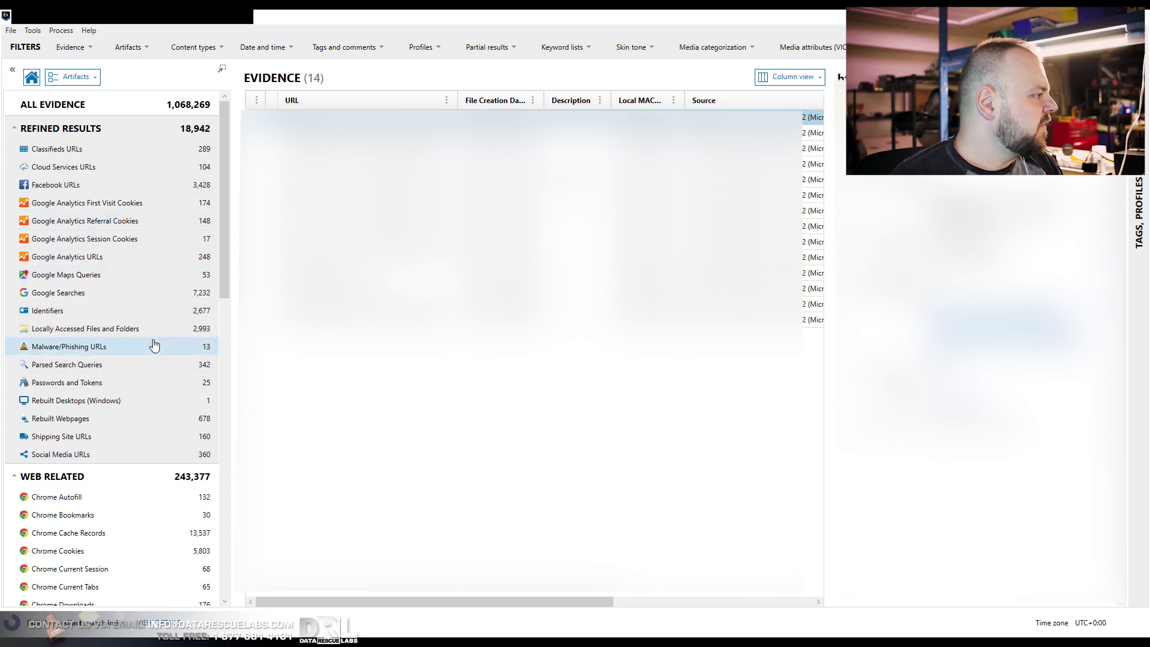
Scroll the Artifacts panel up and down through the refined and web-related categories
scroll(121, 355, "down", 6)
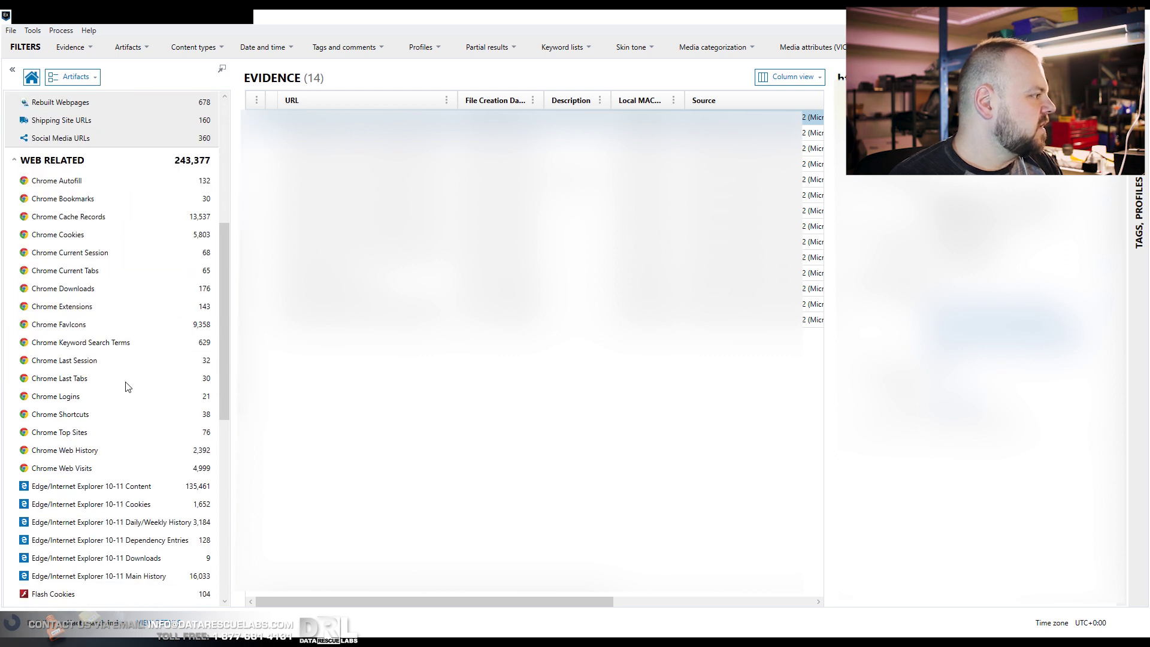
scroll(125, 377, "up", 6)
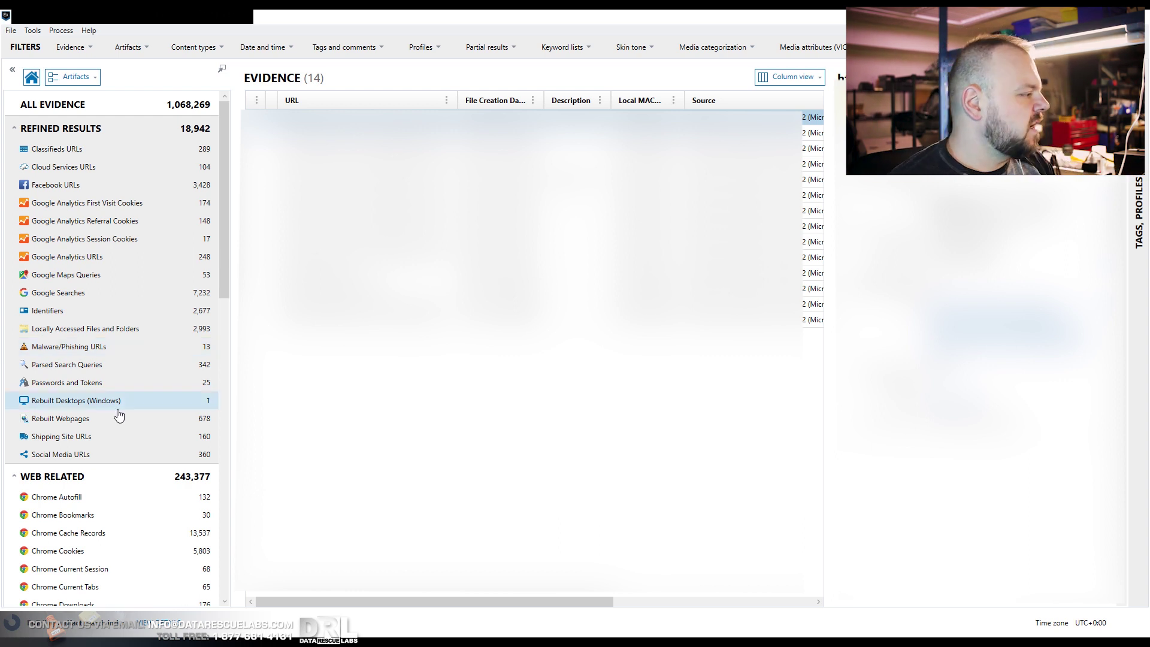
scroll(120, 413, "down", 5)
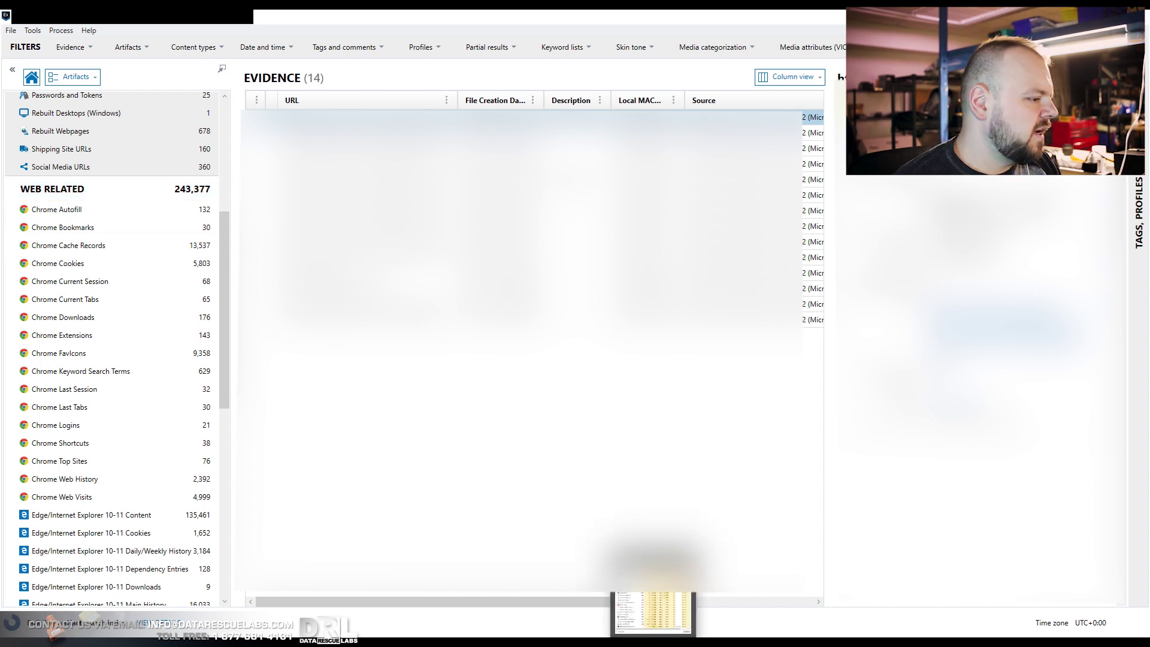
Switch to the 946,356-item case and scroll through its Web Related and Operating System categories
mouse_move(785, 642)
left_click(850, 614)
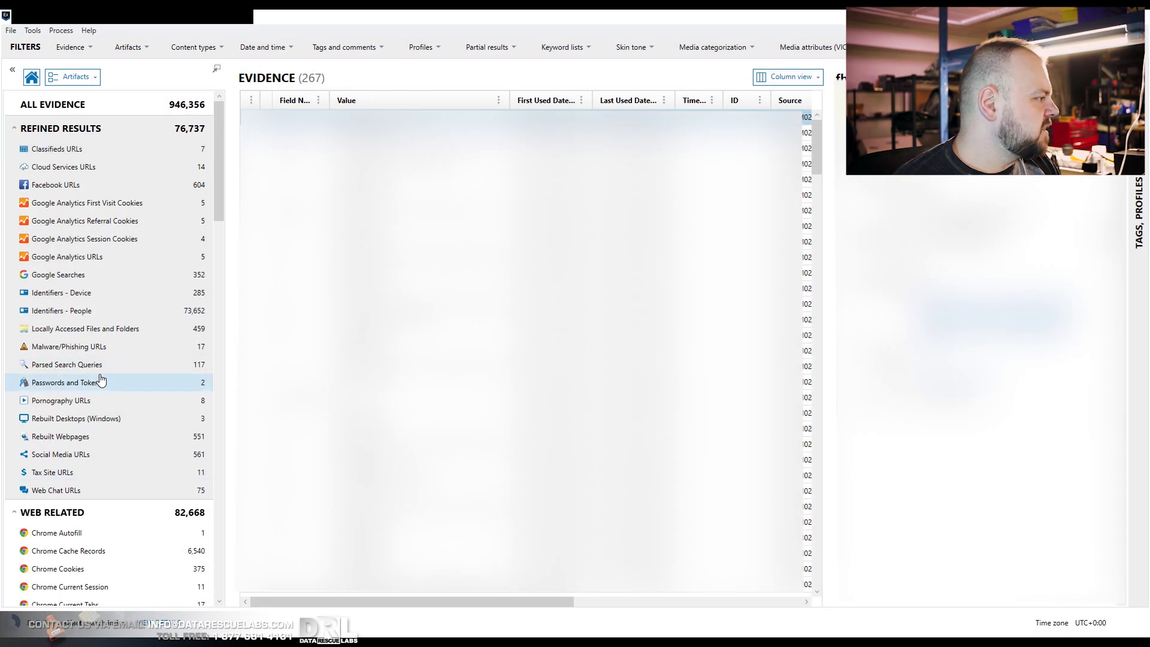
scroll(146, 477, "down", 10)
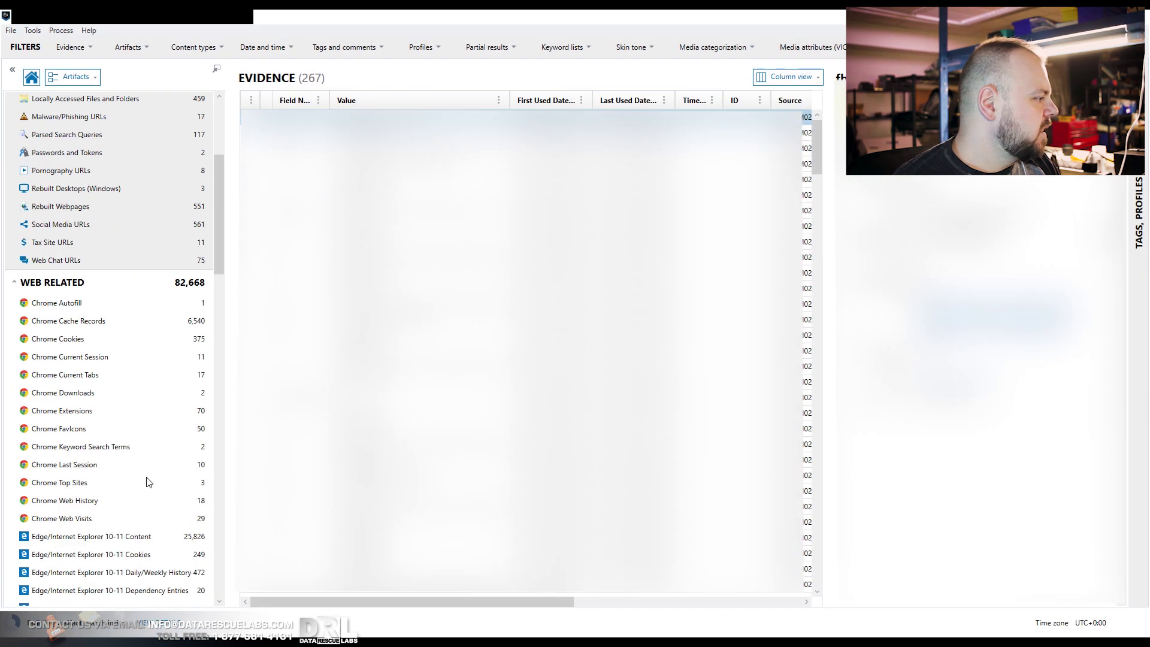
scroll(148, 481, "down", 9)
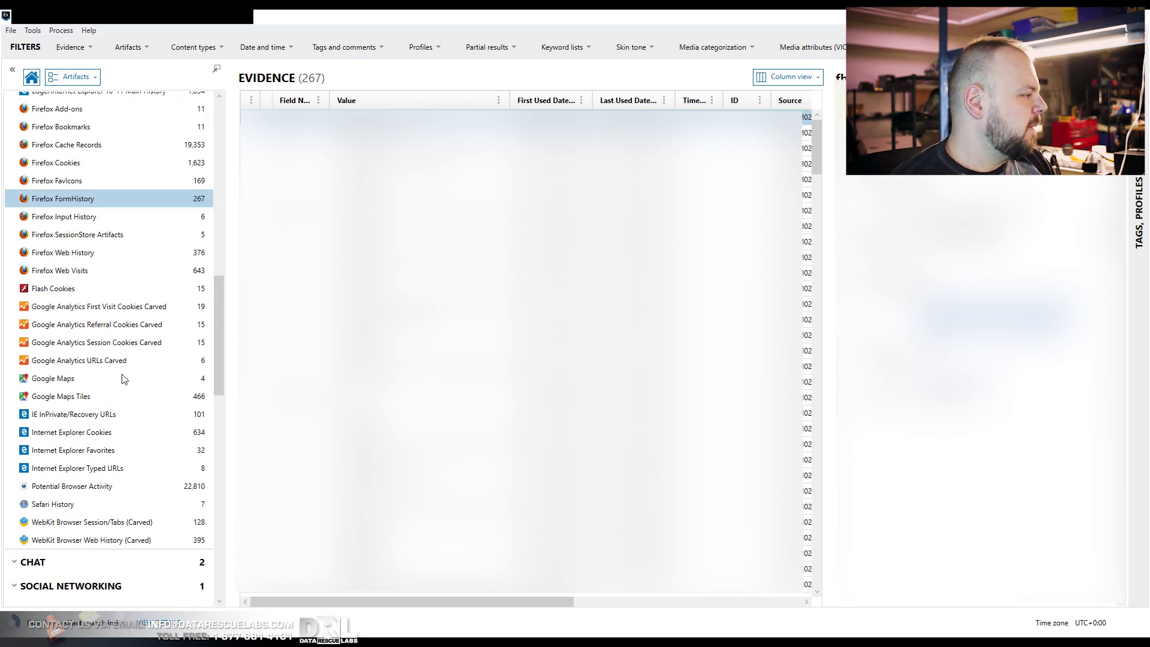
scroll(123, 379, "down", 17)
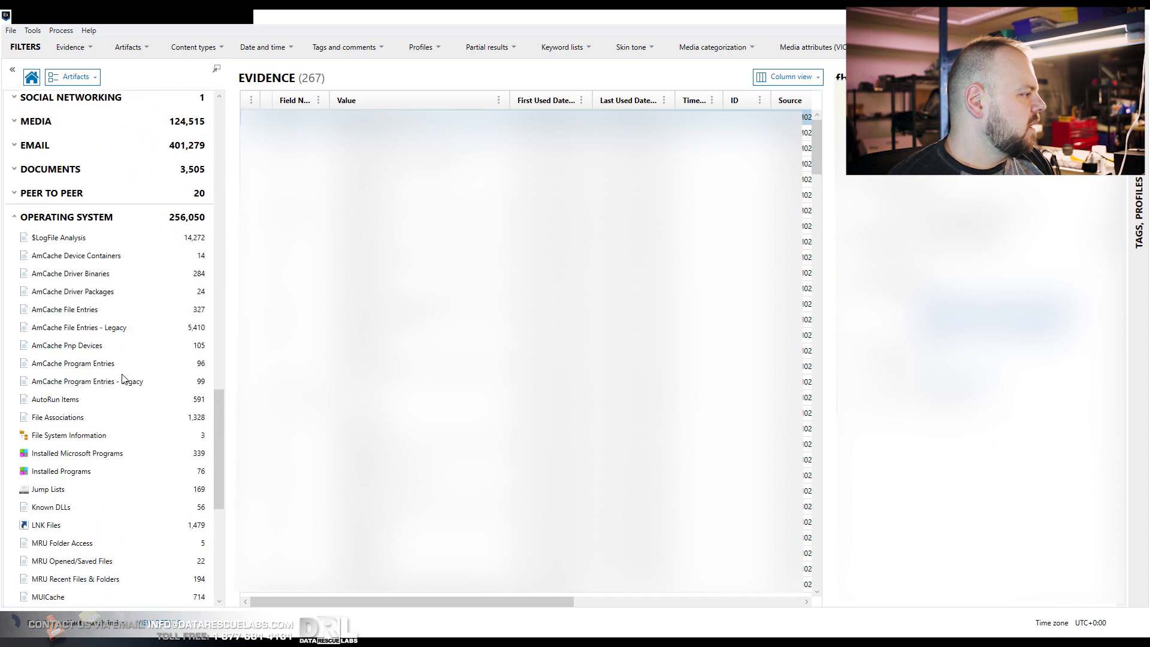
scroll(123, 379, "down", 11)
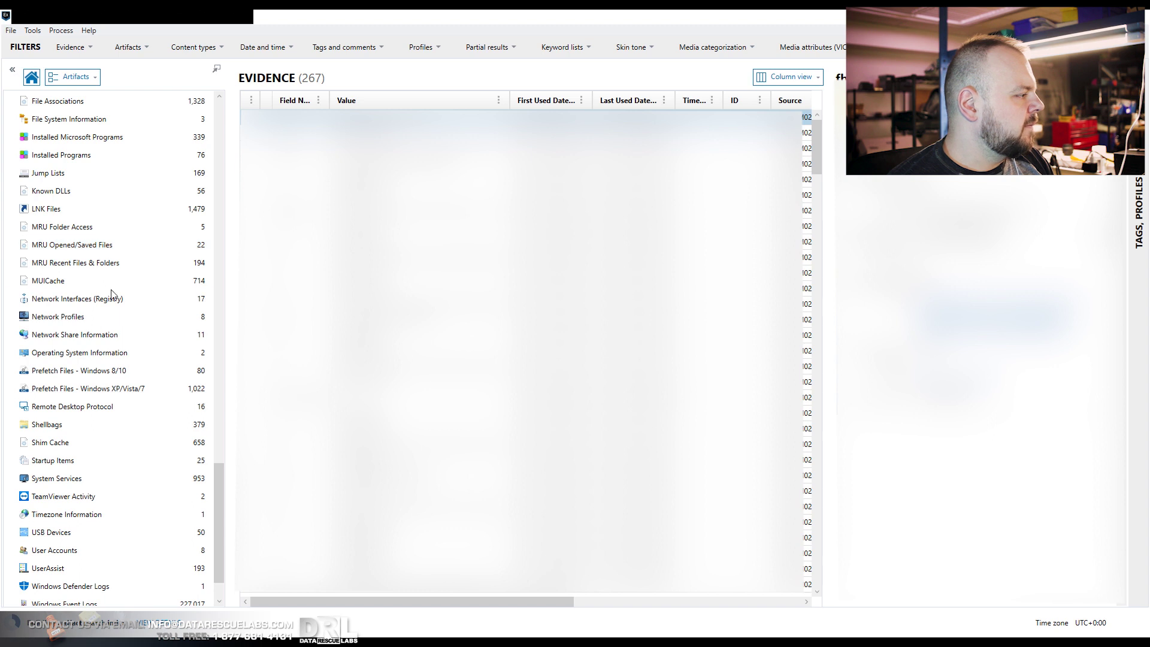
scroll(94, 359, "up", 12)
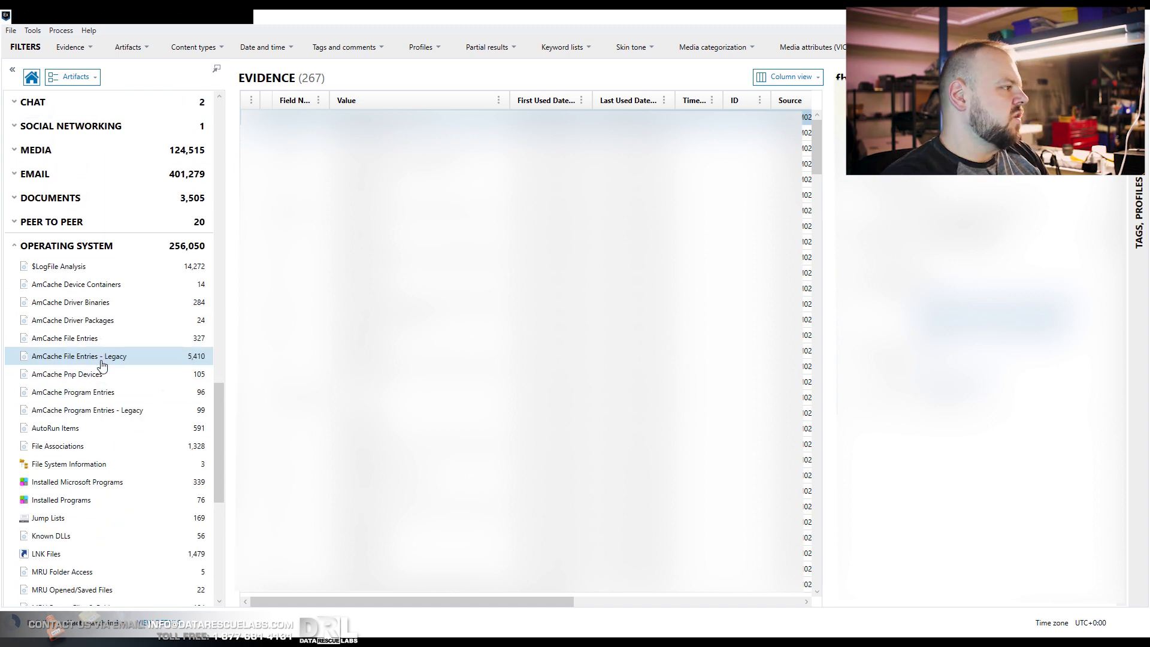
Select a Firefox FormHistory record, then scroll the Operating System artifacts list down to Encryption
left_click(807, 273)
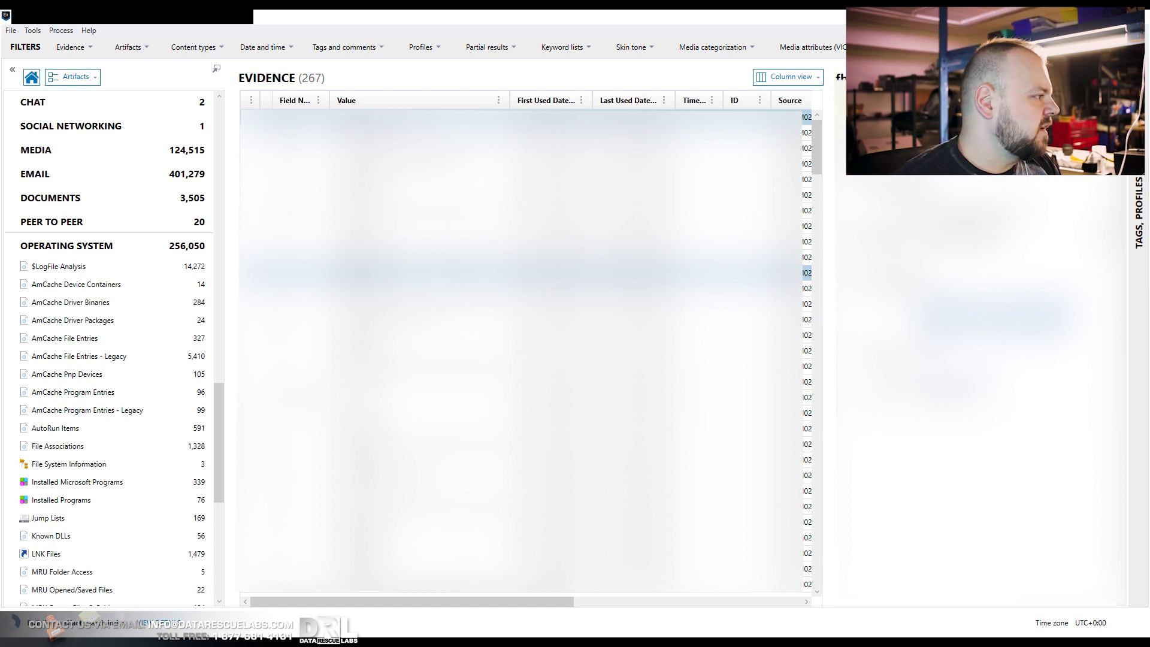
left_click_drag(223, 398, 225, 483)
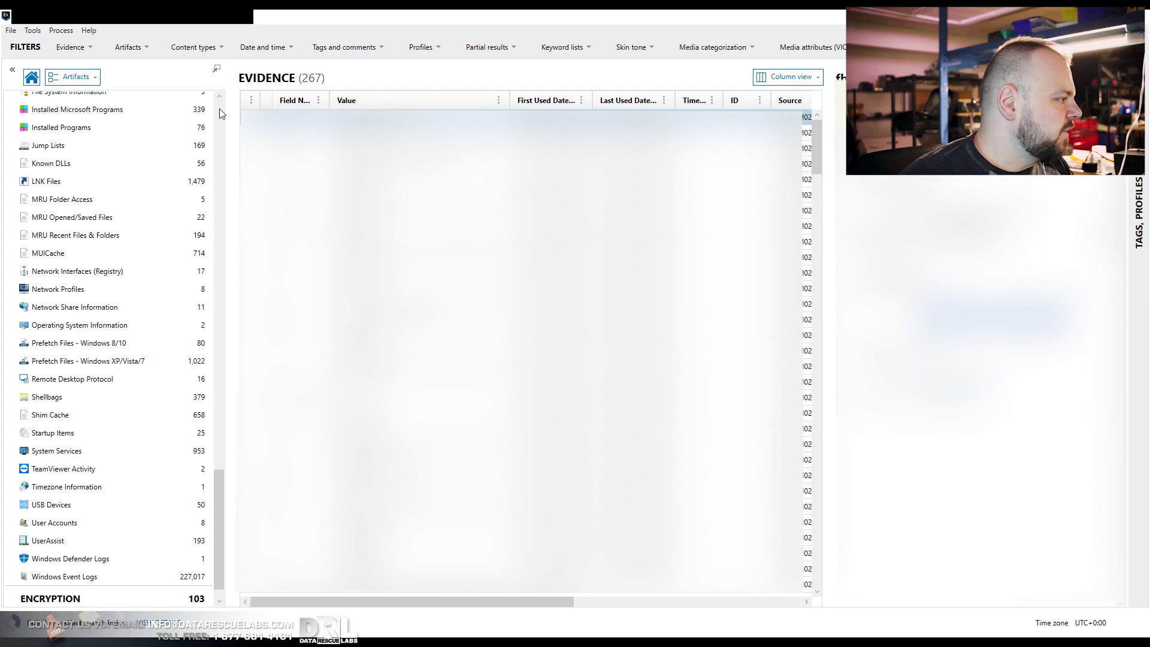
left_click_drag(224, 479, 236, 112)
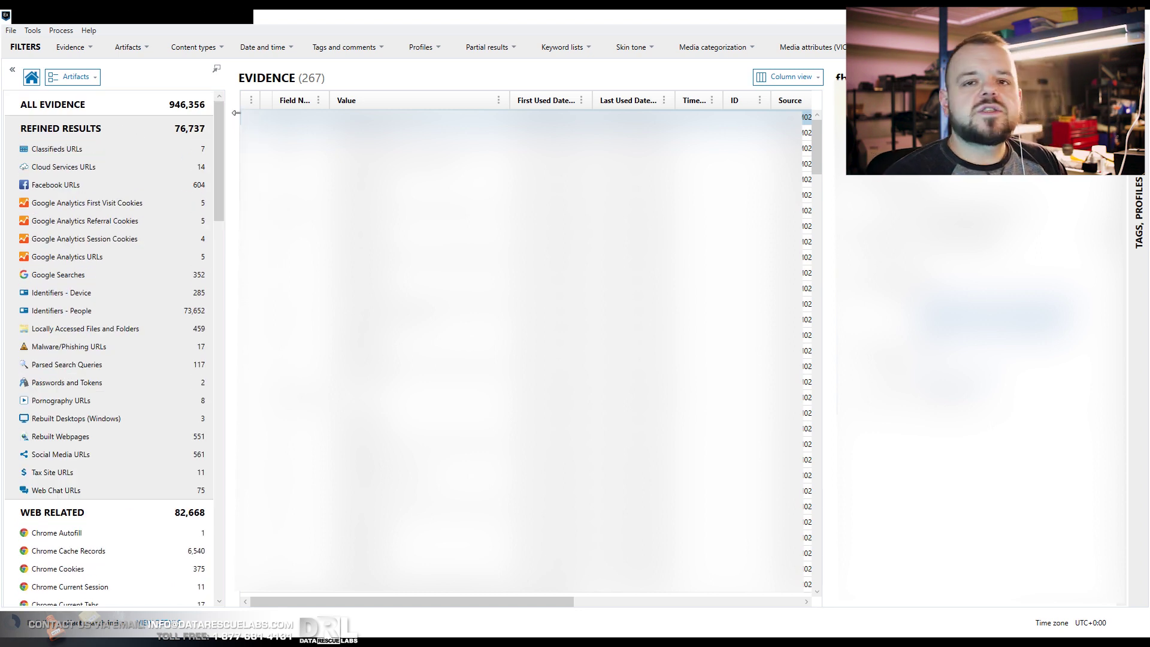